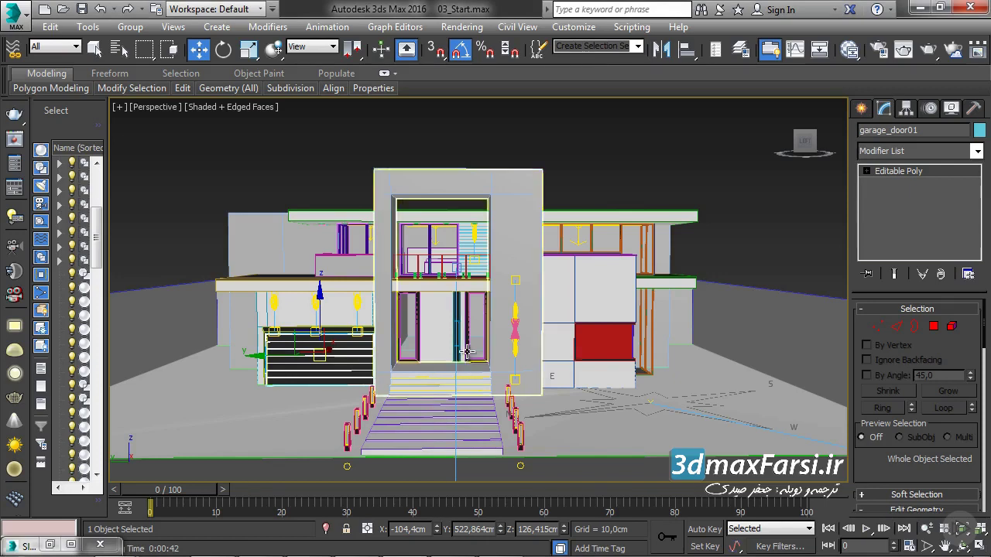
- Add a new VRayMtl named Wood_Detail in the Slate Material Editor
scroll(470, 340, up, 1)
scroll(457, 348, up, 2)
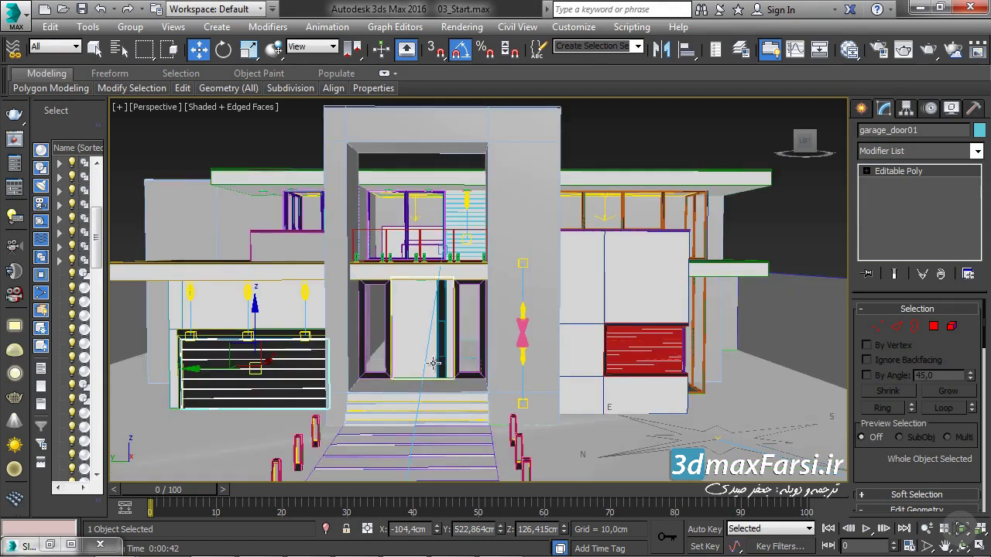
mouse_move(805, 141)
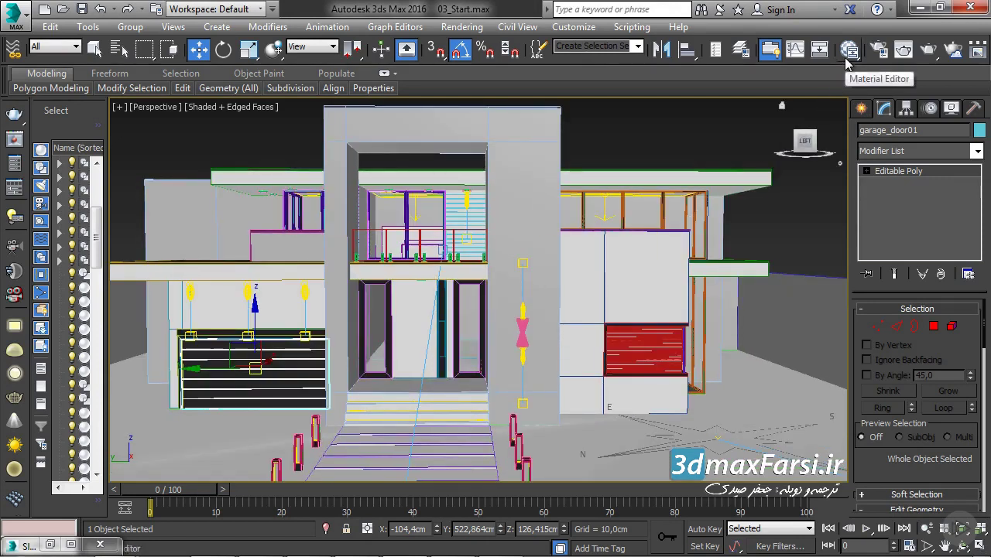
click(849, 48)
middle_drag(361, 390, 398, 274)
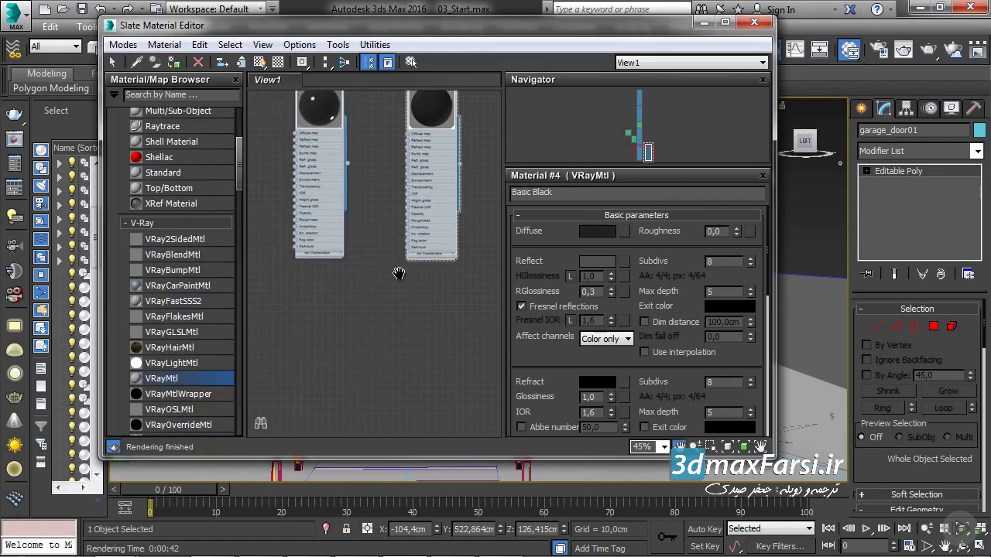
drag(321, 279, 321, 280)
double_click(310, 277)
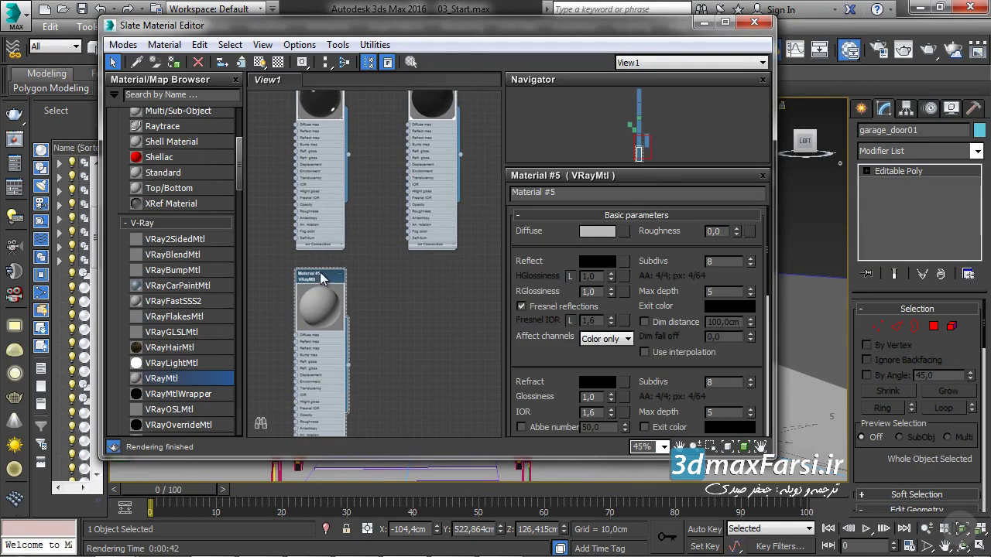
text(Wood_Detail)
key(Return)
scroll(377, 301, up, 2)
middle_drag(341, 302, 382, 244)
- Wire a TexturesCom_WoodPlanksBare0063 wood-plank bitmap into Wood_Detail's Diffuse map
drag(379, 225, 321, 226)
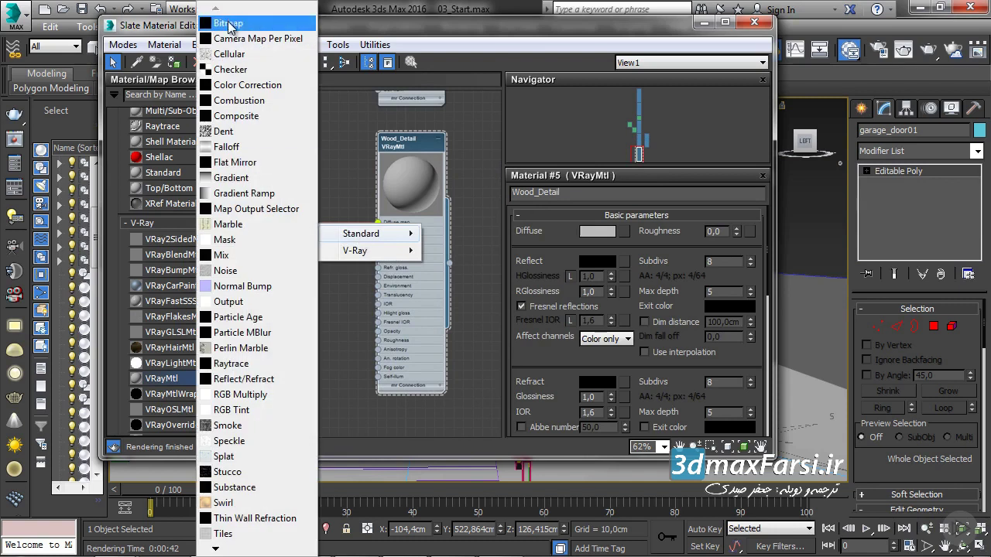
click(228, 23)
click(459, 232)
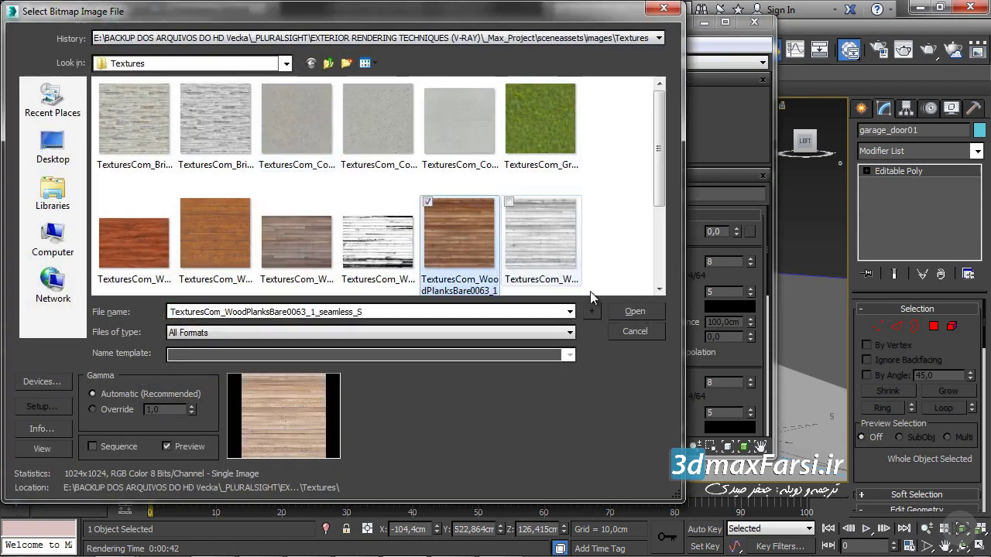
click(649, 313)
double_click(284, 220)
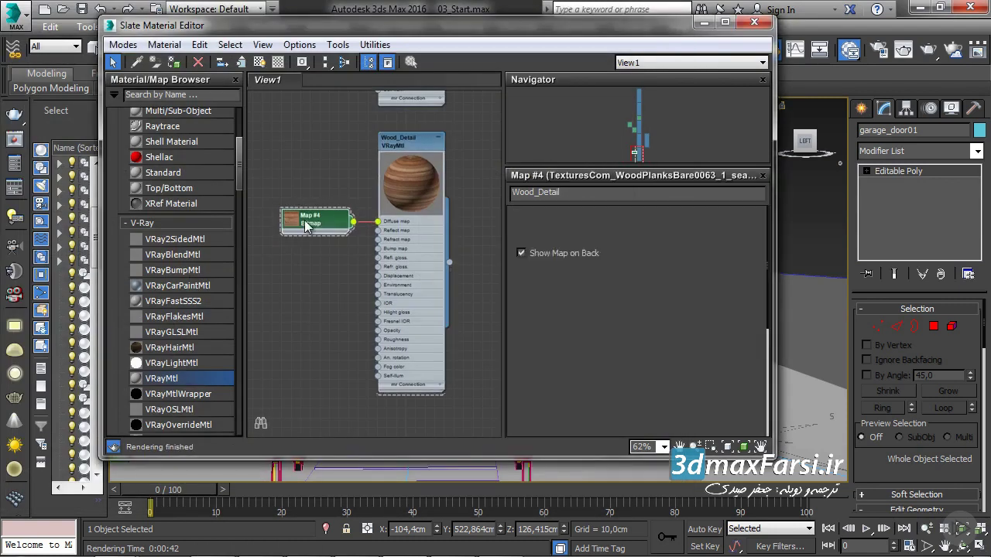
double_click(305, 221)
drag(306, 222, 267, 193)
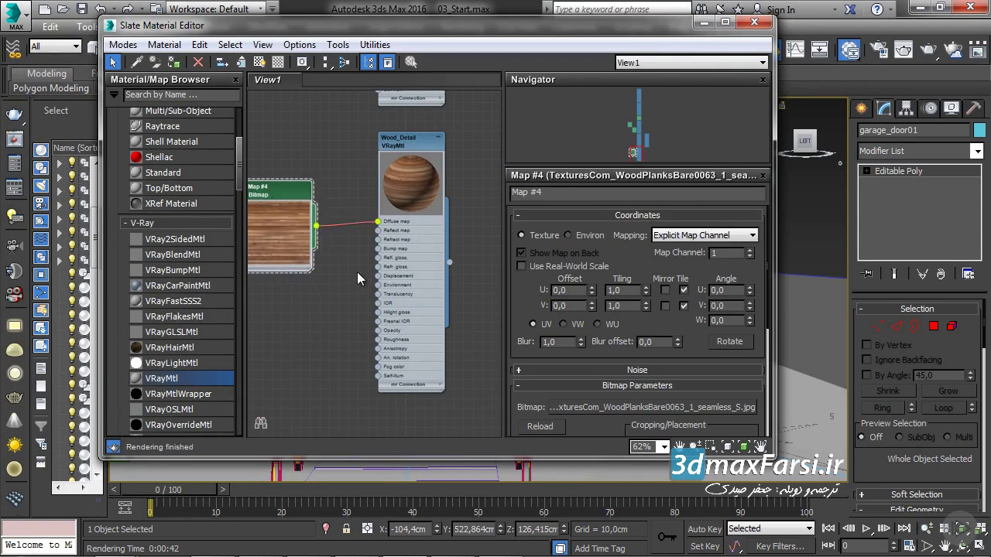
- Wire the matching _BUMP wood-plank bitmap into Wood_Detail's Bump map
drag(378, 248, 333, 356)
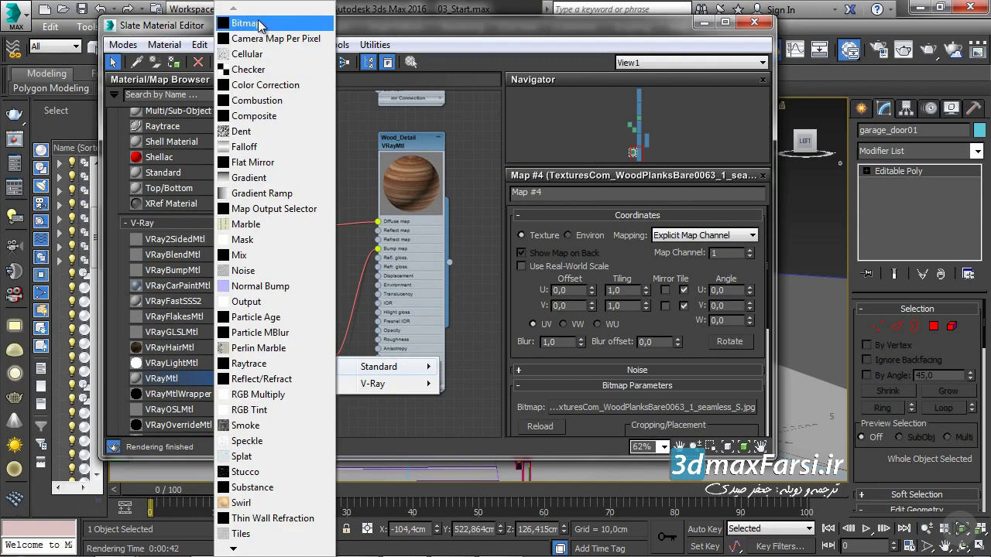
mouse_move(387, 367)
click(259, 26)
click(575, 256)
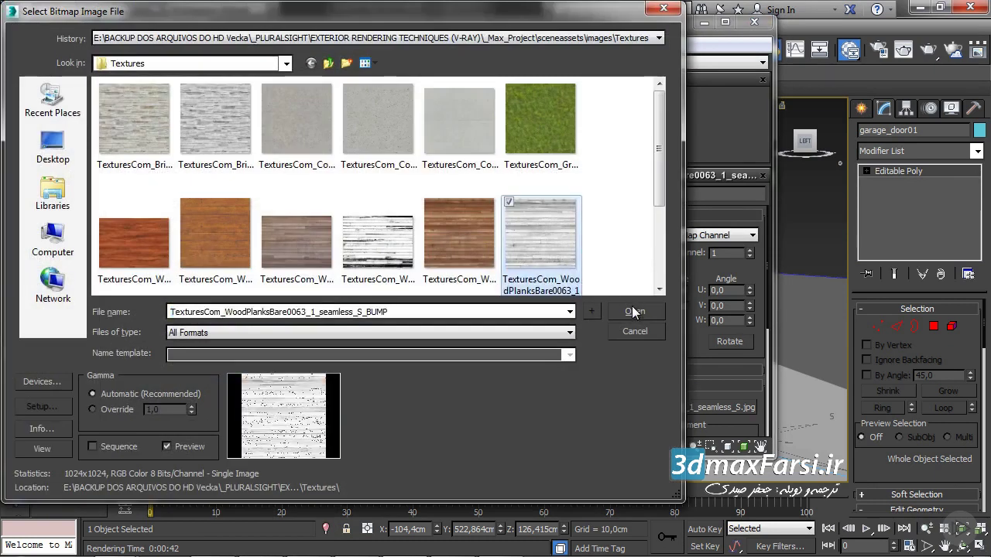
click(631, 311)
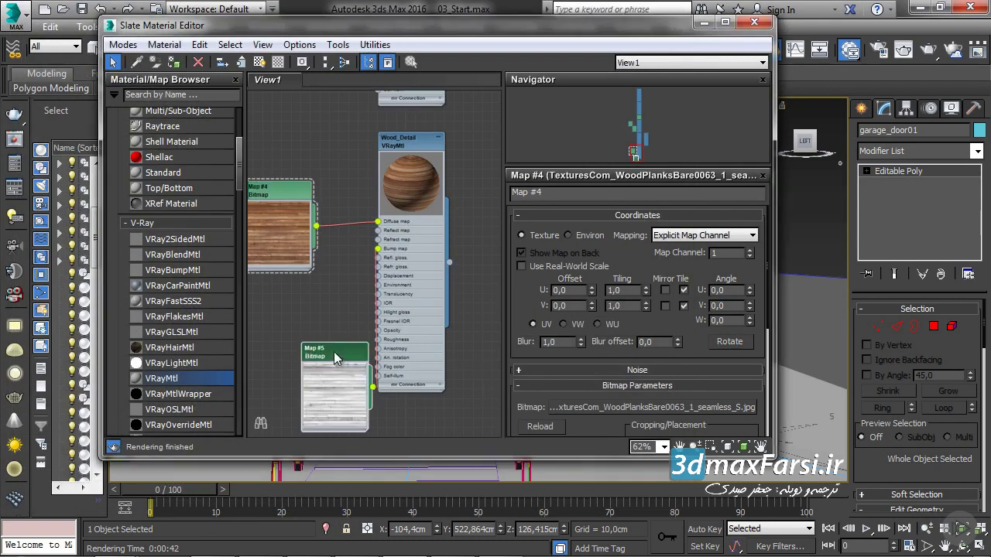
drag(335, 357, 281, 309)
drag(315, 339, 378, 248)
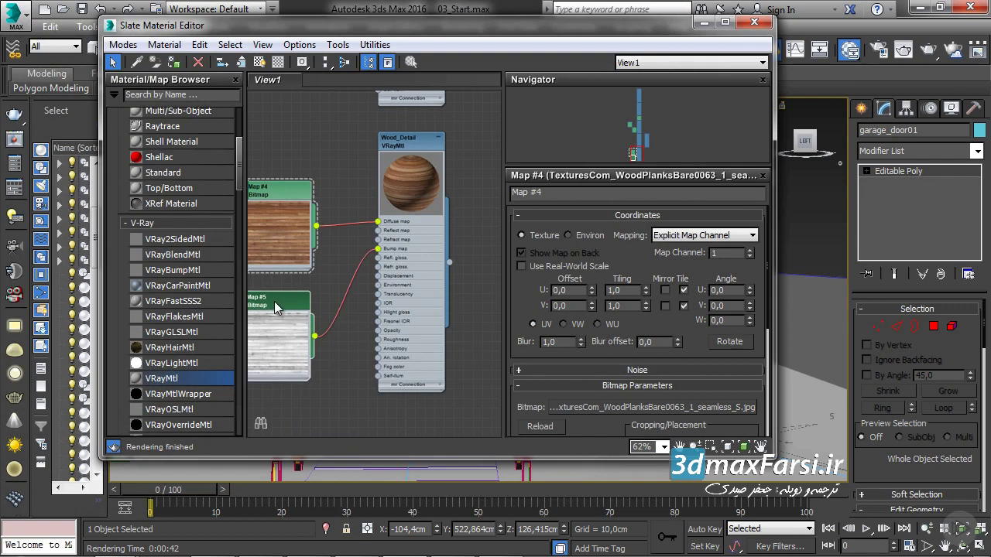
double_click(419, 147)
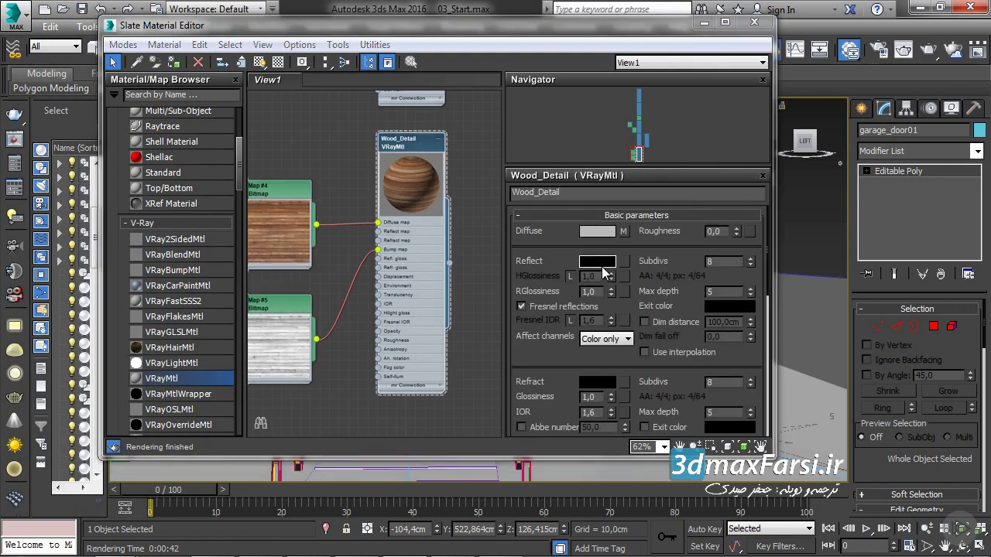
- Give Wood_Detail a grey Reflect colour with 0.67 reflection glossiness
click(599, 261)
drag(455, 122, 454, 125)
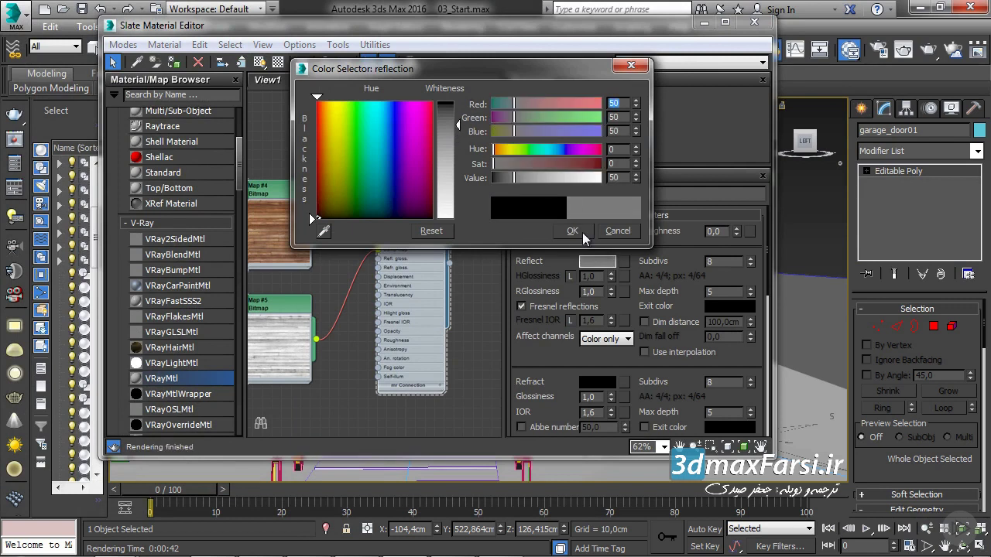
click(582, 232)
drag(610, 294, 610, 308)
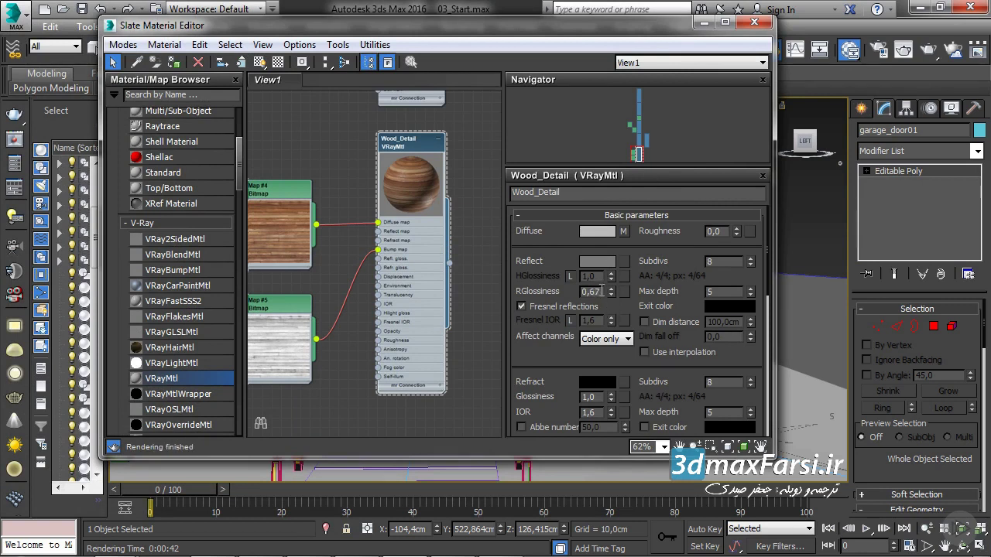
double_click(592, 292)
- Set Wood_Detail's Bump map amount to 80 in the Maps rollout
scroll(561, 355, down, 2)
scroll(561, 355, down, 4)
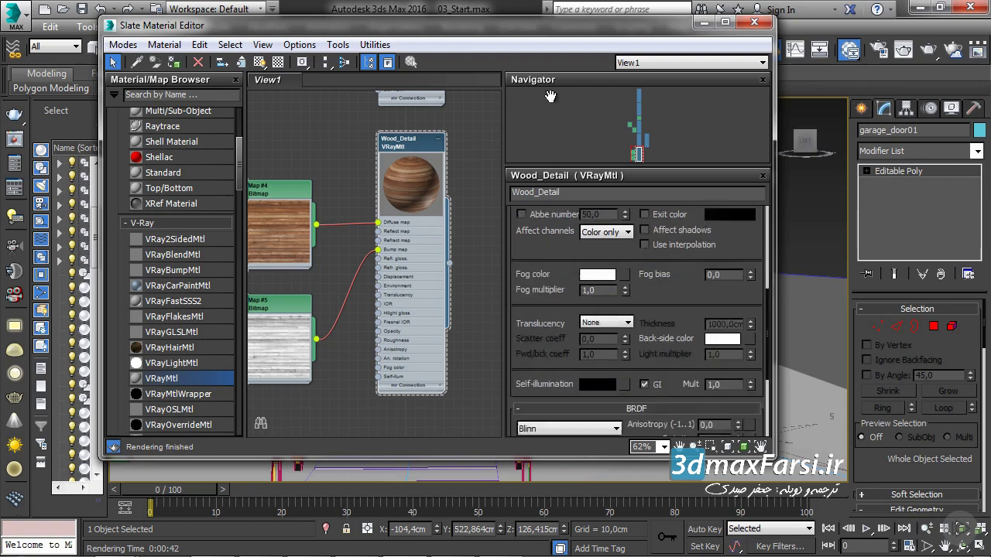
scroll(573, 341, down, 3)
click(615, 418)
drag(525, 393, 520, 293)
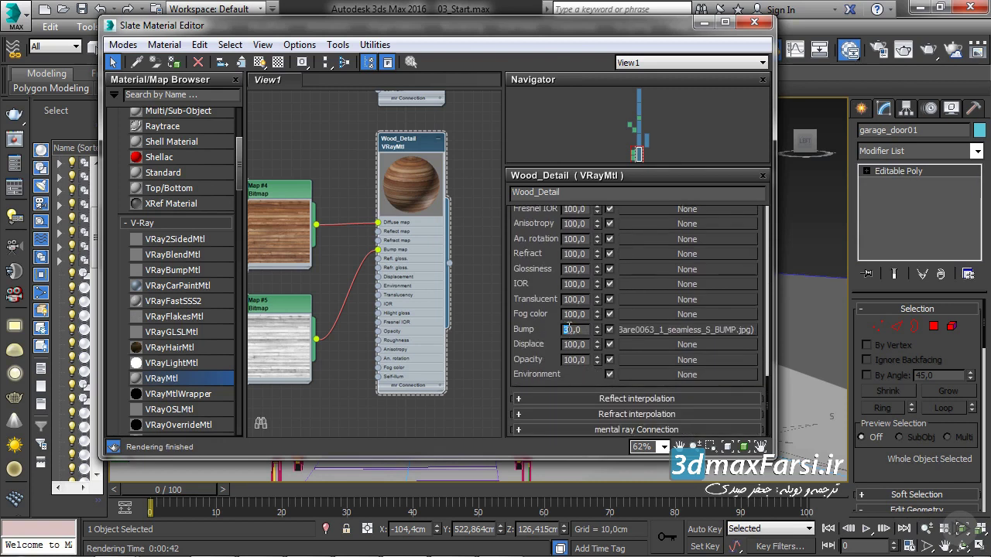
double_click(569, 329)
mouse_move(582, 28)
mouse_down()
mouse_move(619, 229)
mouse_move(534, 291)
mouse_up()
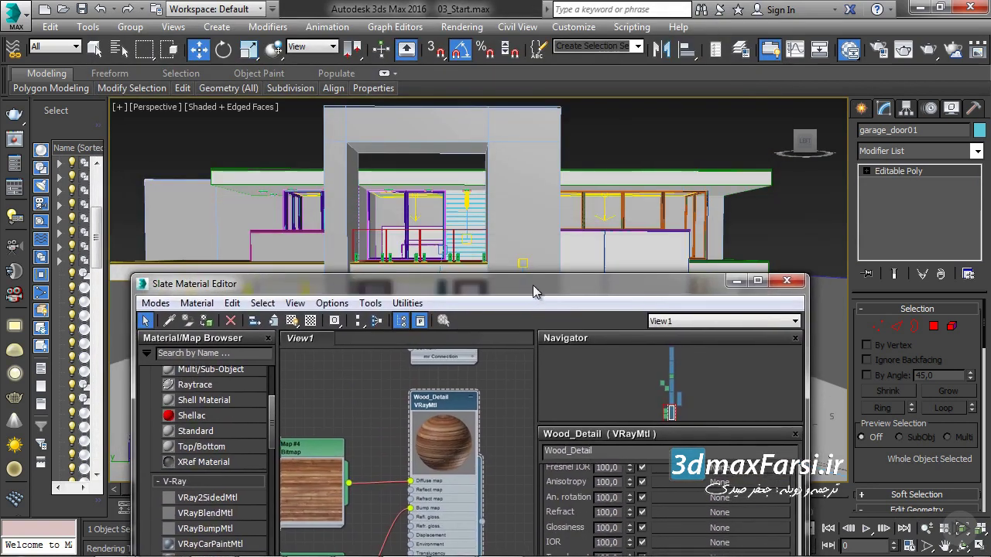
- Select the mid_ceiling01 ceiling slab
click(736, 280)
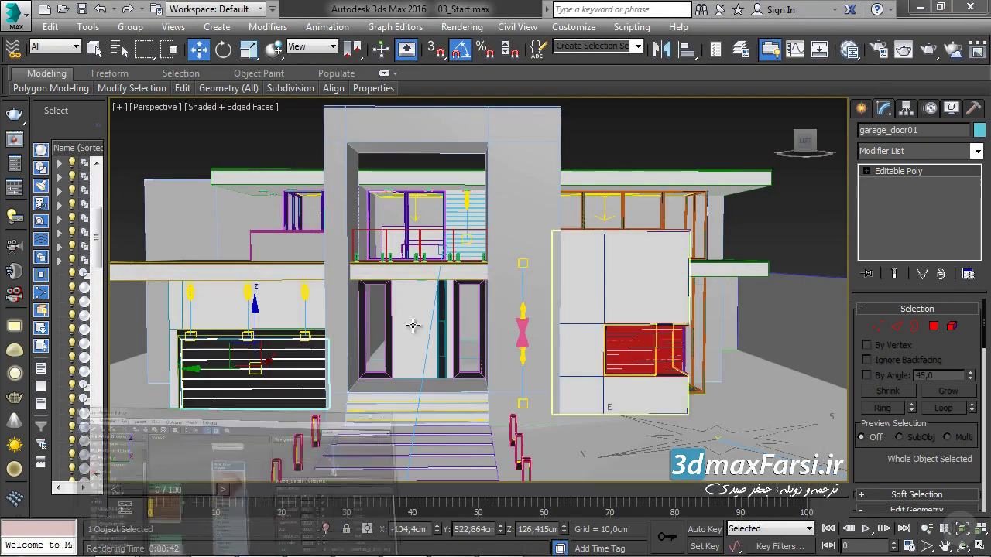
click(225, 264)
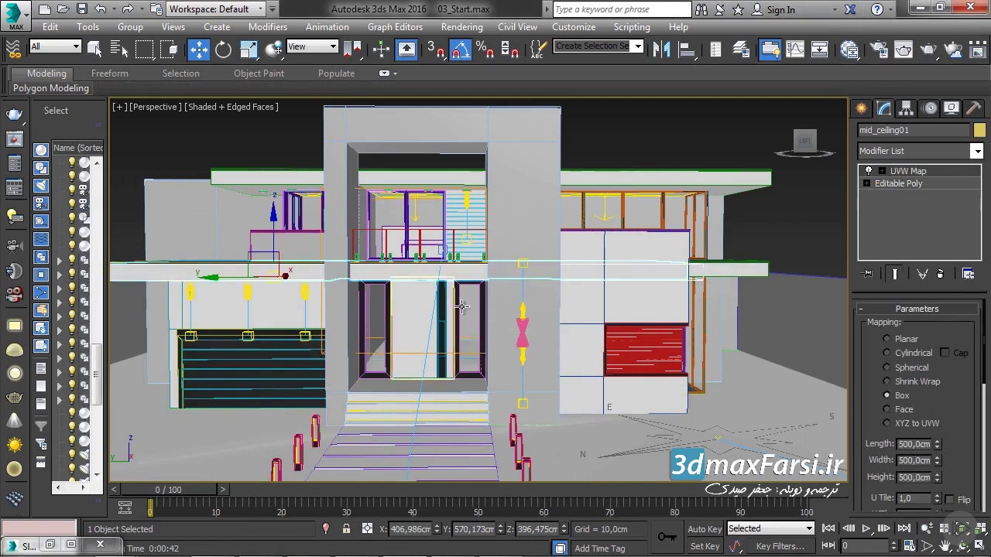
scroll(309, 294, up, 2)
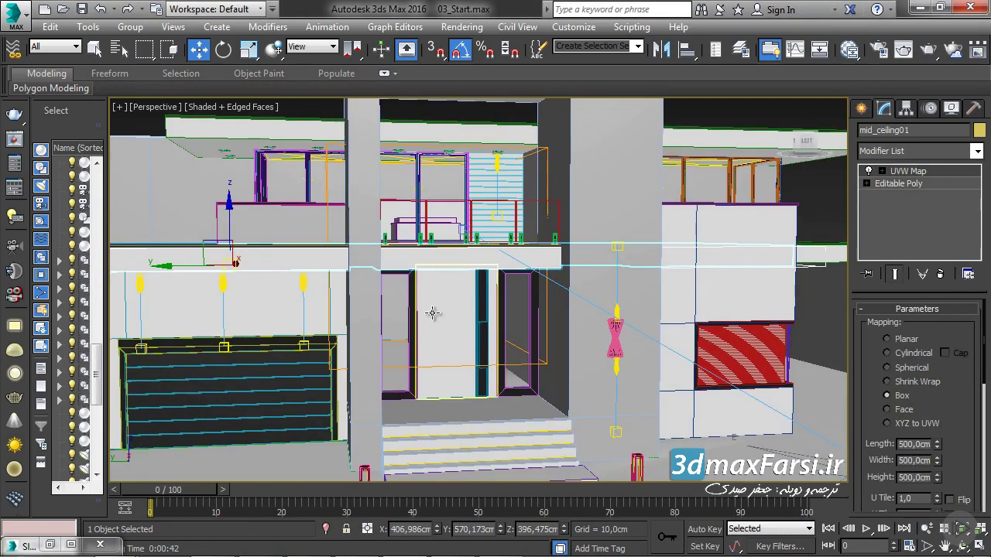
click(849, 49)
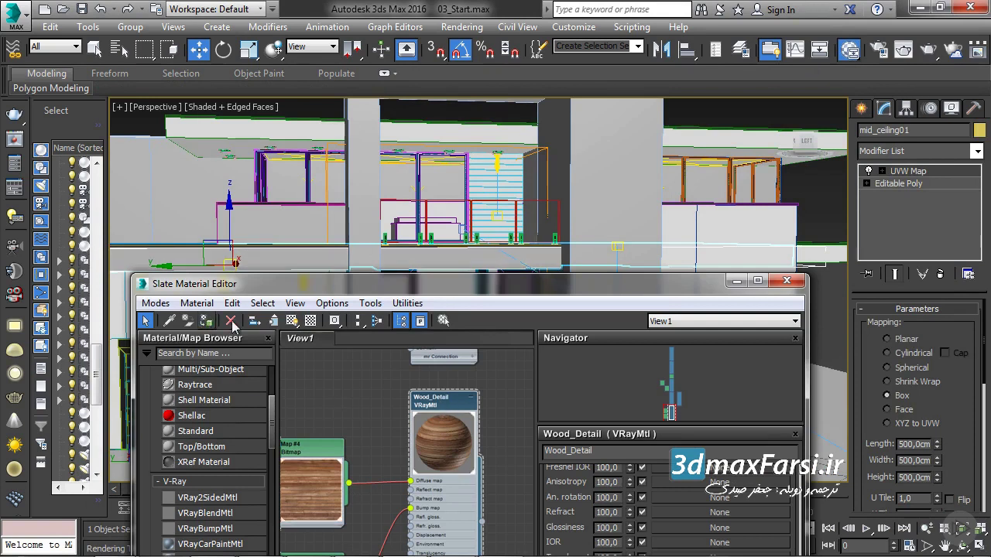
click(734, 280)
- Zoom in on the front doorway and run a V-Ray test render of the entrance
scroll(547, 278, up, 1)
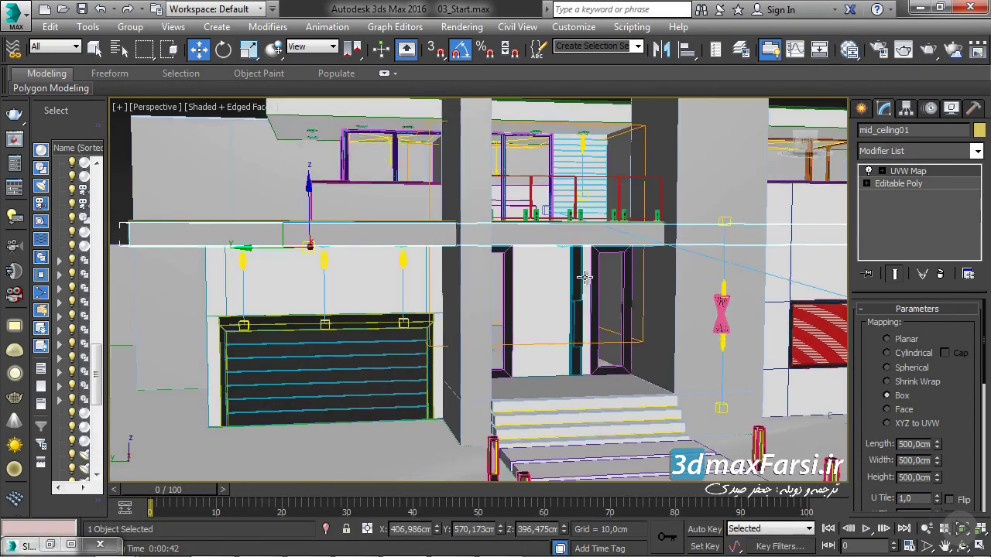
scroll(547, 278, up, 1)
scroll(491, 276, up, 1)
scroll(367, 219, up, 1)
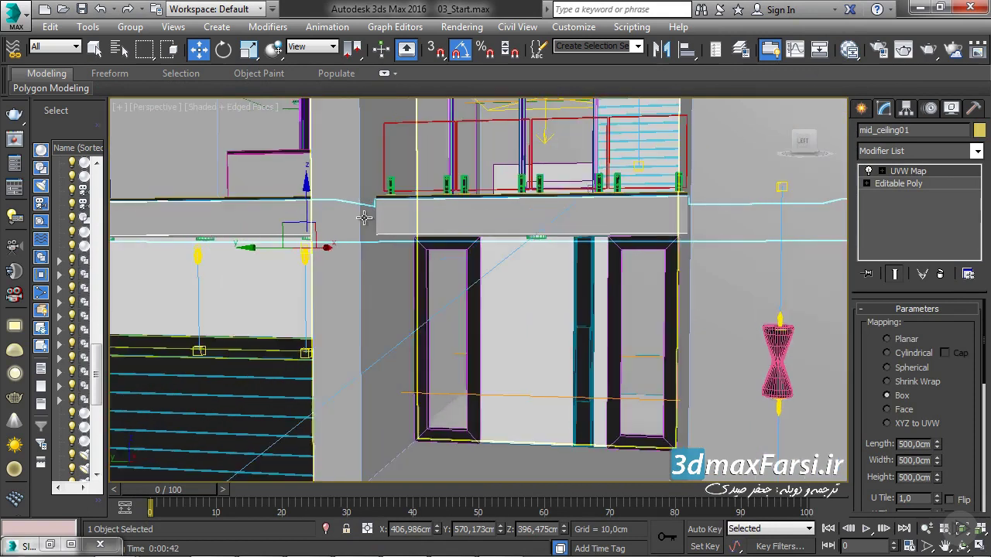
mouse_move(458, 227)
middle_down()
mouse_move(697, 230)
mouse_move(697, 317)
mouse_move(571, 327)
mouse_move(554, 239)
middle_up()
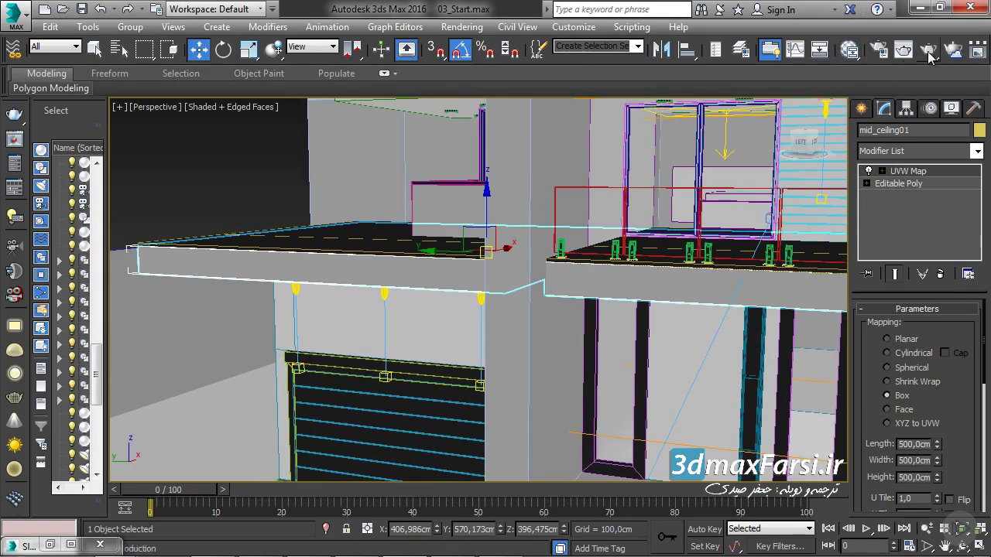
click(928, 51)
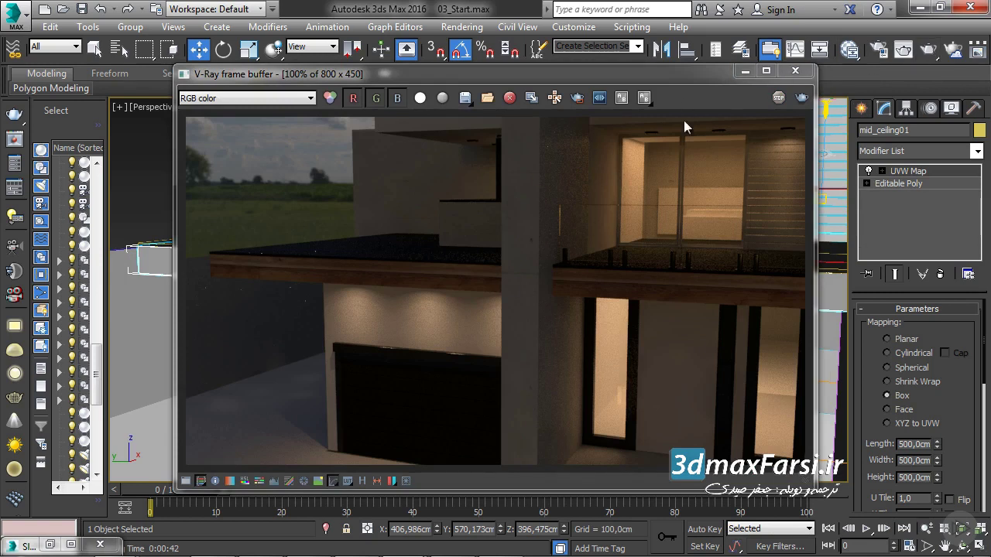
click(783, 73)
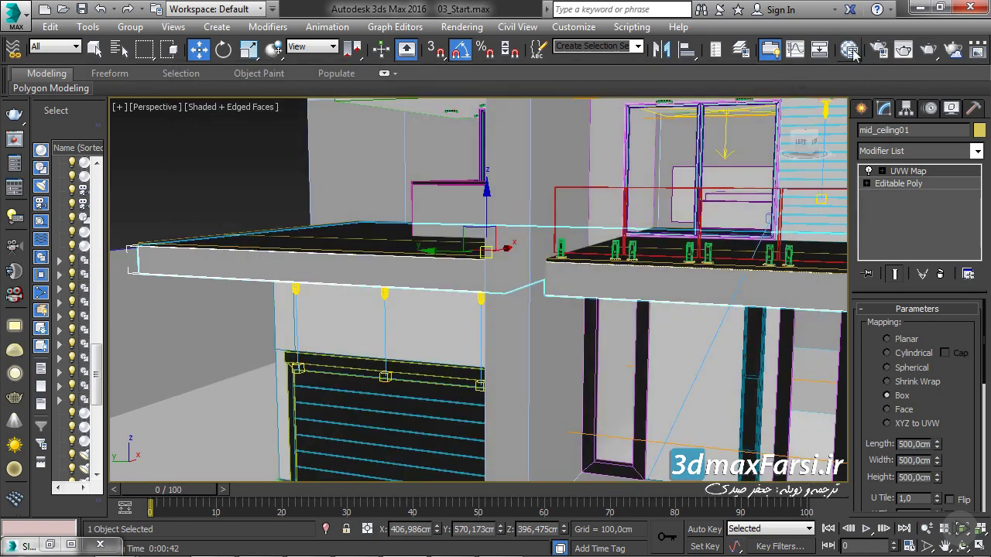
- Set the diffuse wood-plank map's Tiling U and V to 5
key(m)
drag(376, 284, 425, 122)
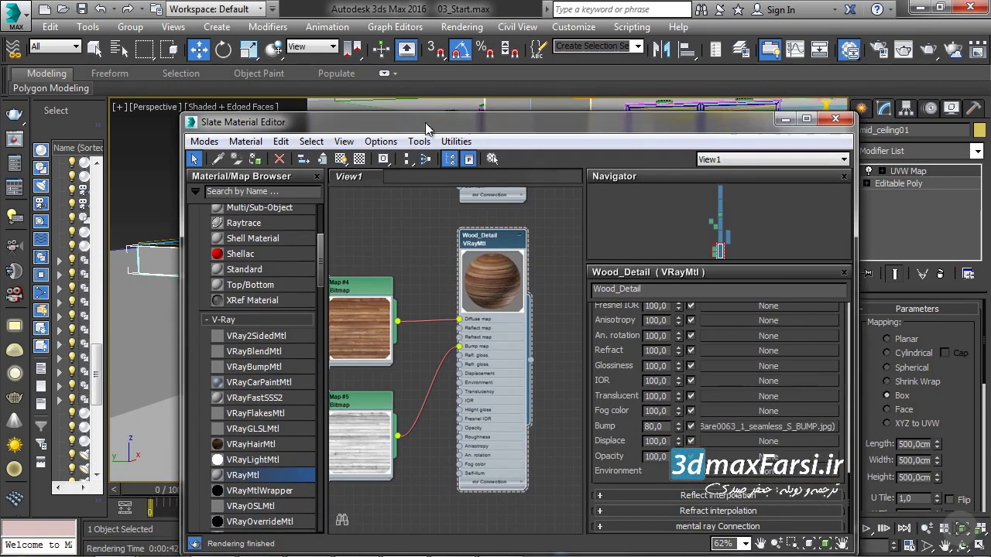
double_click(349, 290)
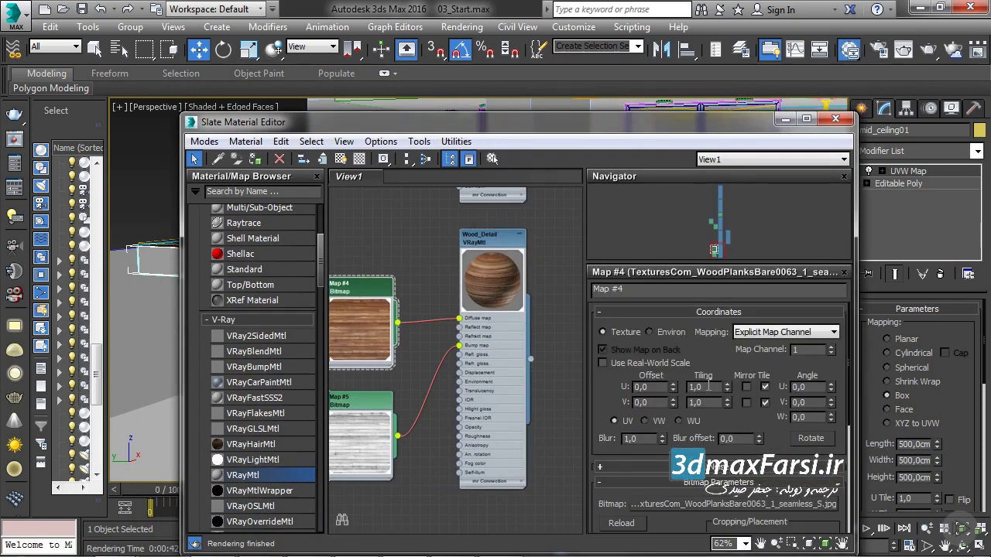
text(5)
key(Tab)
text(5)
key(Return)
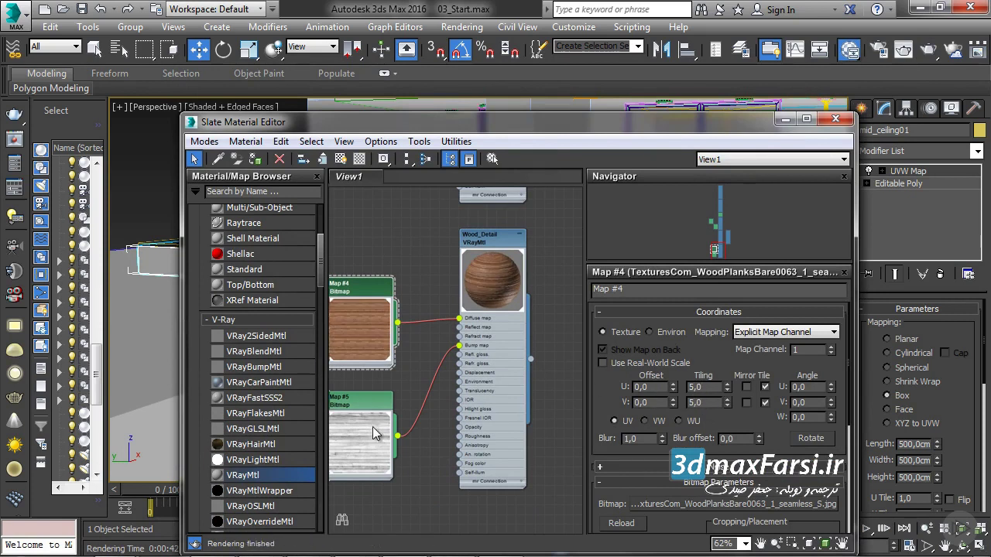
- Set the bump wood-plank map's Tiling U and V to 5, then test-render the scene
double_click(361, 400)
double_click(712, 390)
text(5)
key(Tab)
text(5)
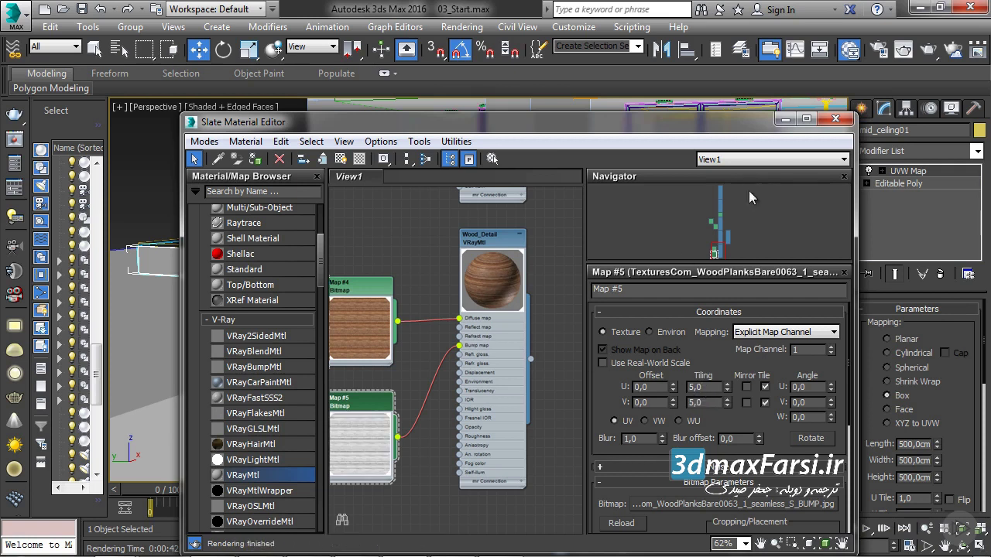
click(784, 119)
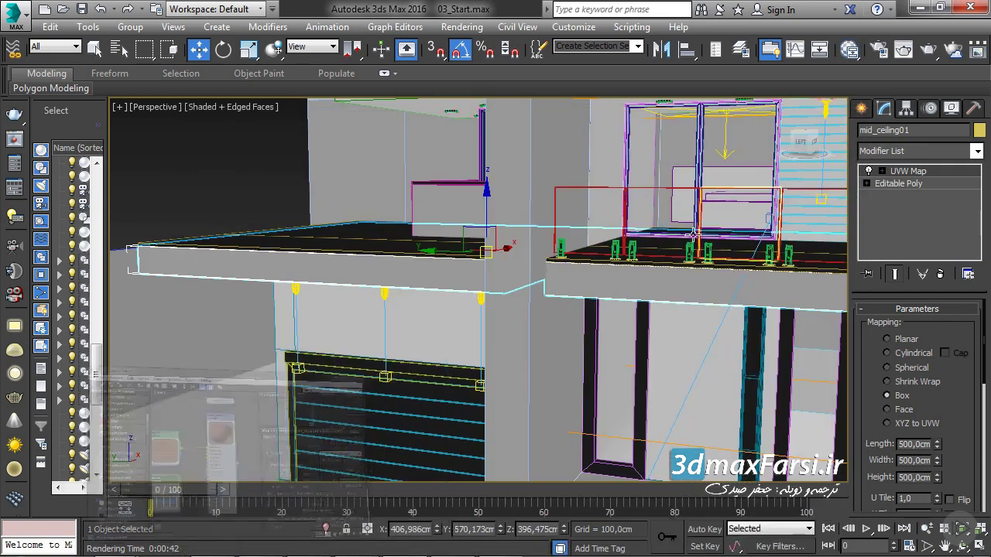
click(932, 52)
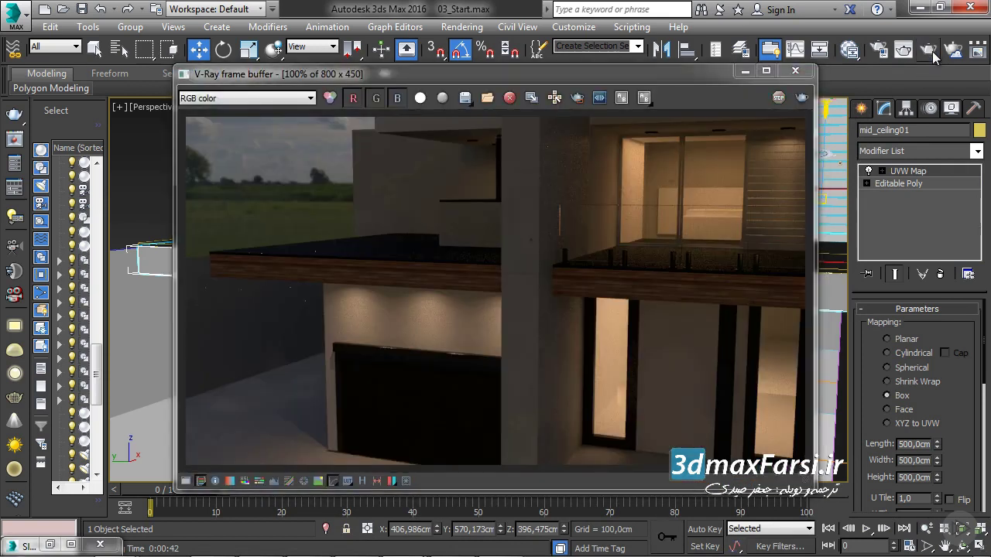
- Change Tiling U/V from 5 to 3 on both the bump (Map #5) and diffuse (Map #4) wood maps
click(849, 53)
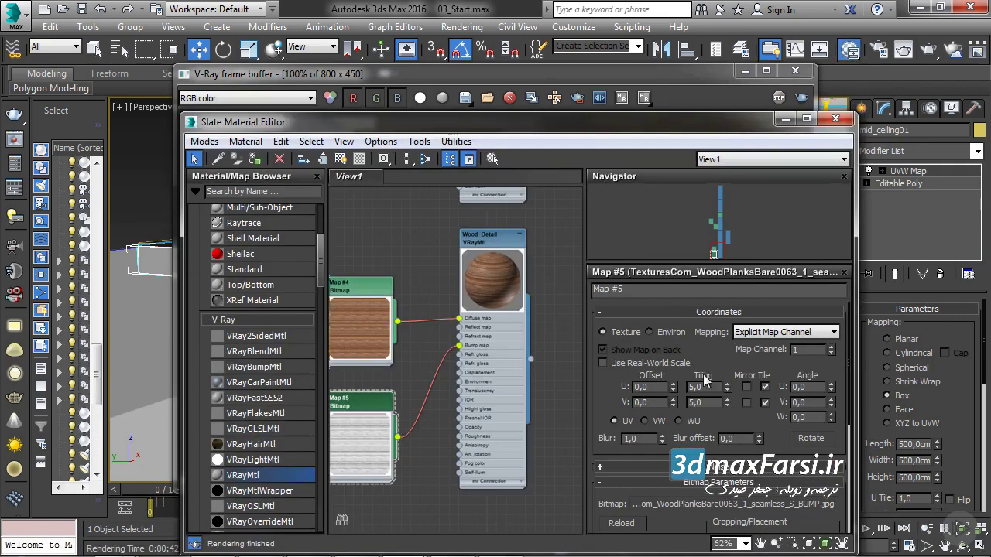
double_click(705, 387)
text(3)
click(704, 403)
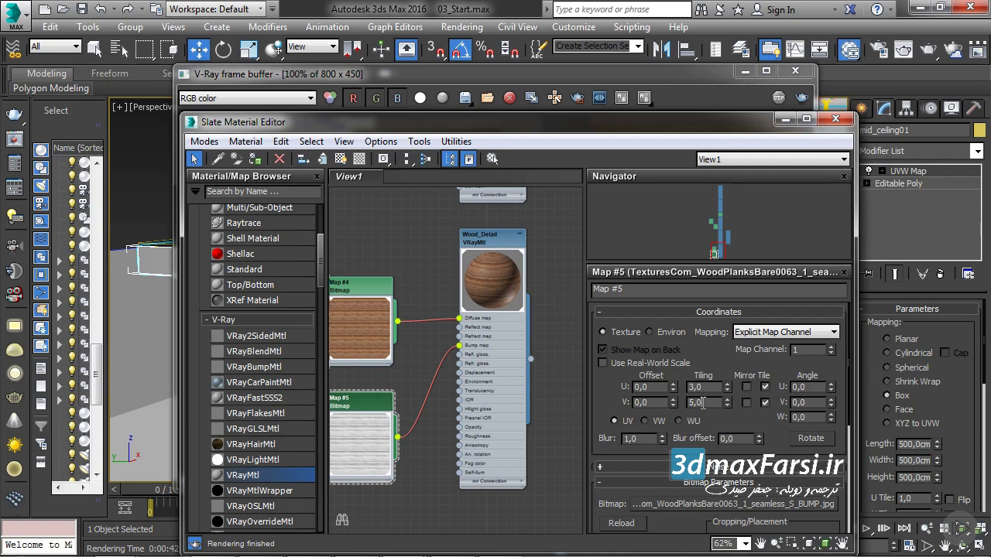
double_click(368, 309)
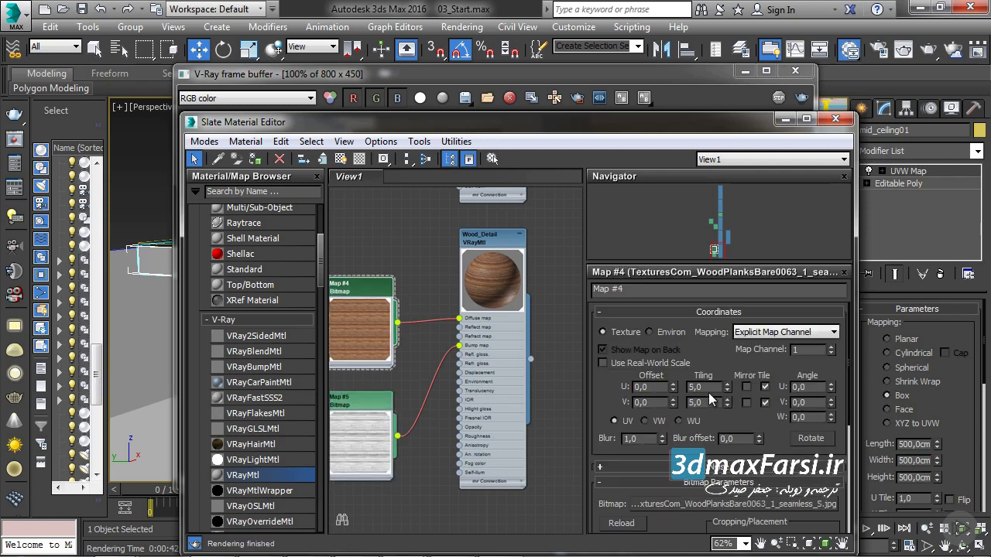
double_click(710, 387)
text(3)
text(3)
click(835, 118)
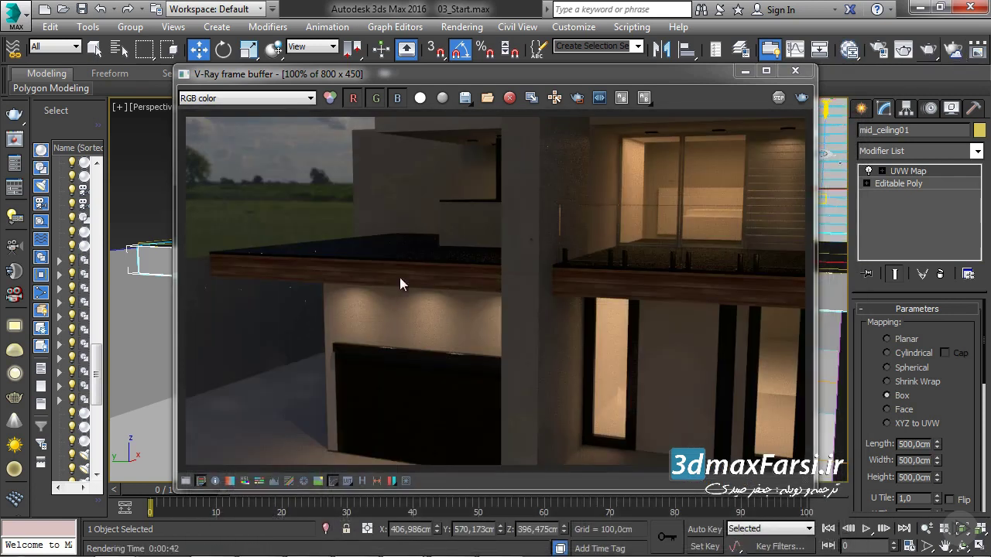
- Select the woden_panel01 wooden slat panel on the balcony
click(794, 70)
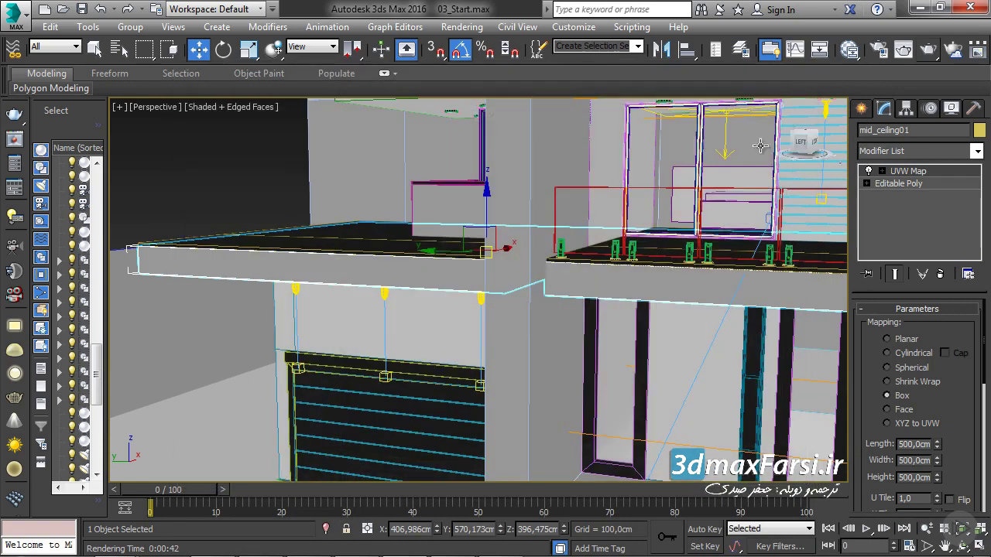
middle_drag(655, 259, 616, 263)
click(762, 161)
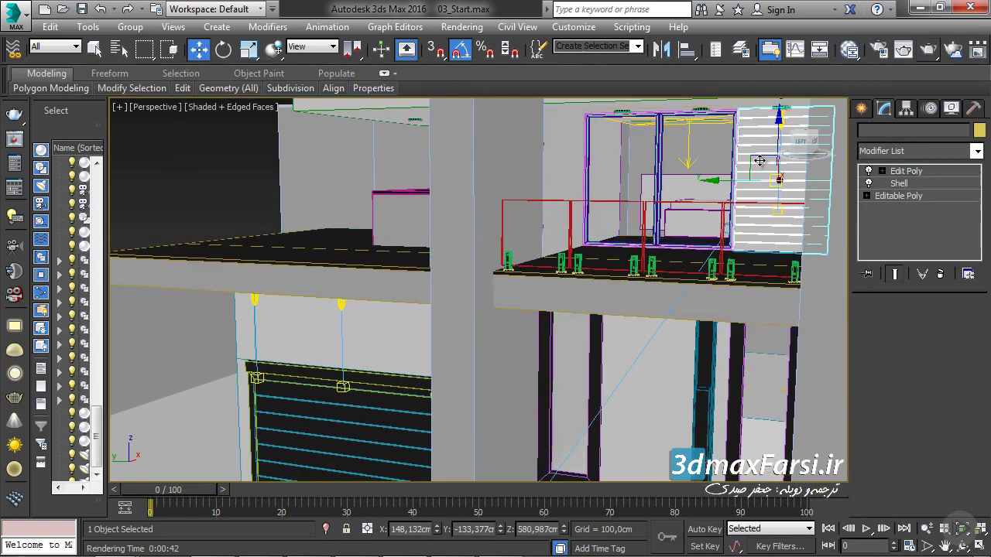
click(849, 49)
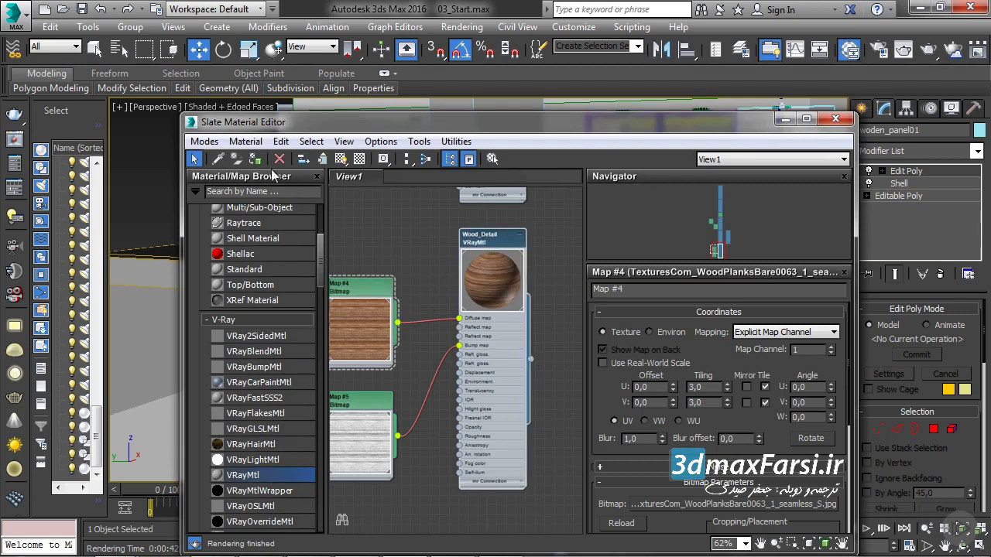
click(785, 120)
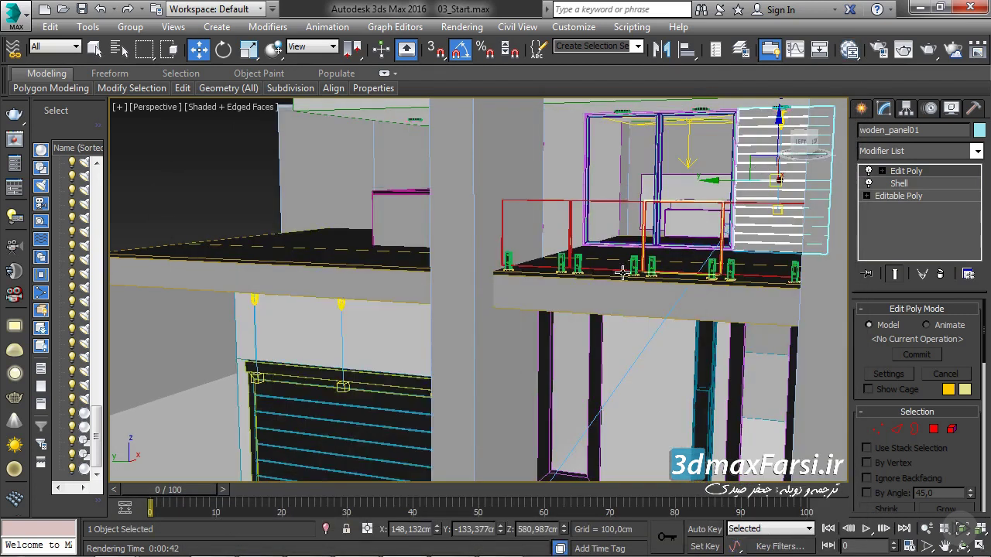
- Zoom and orbit onto the balcony and test-render the wood panelling
scroll(623, 273, up, 2)
scroll(619, 267, up, 2)
scroll(604, 240, up, 3)
scroll(584, 214, up, 3)
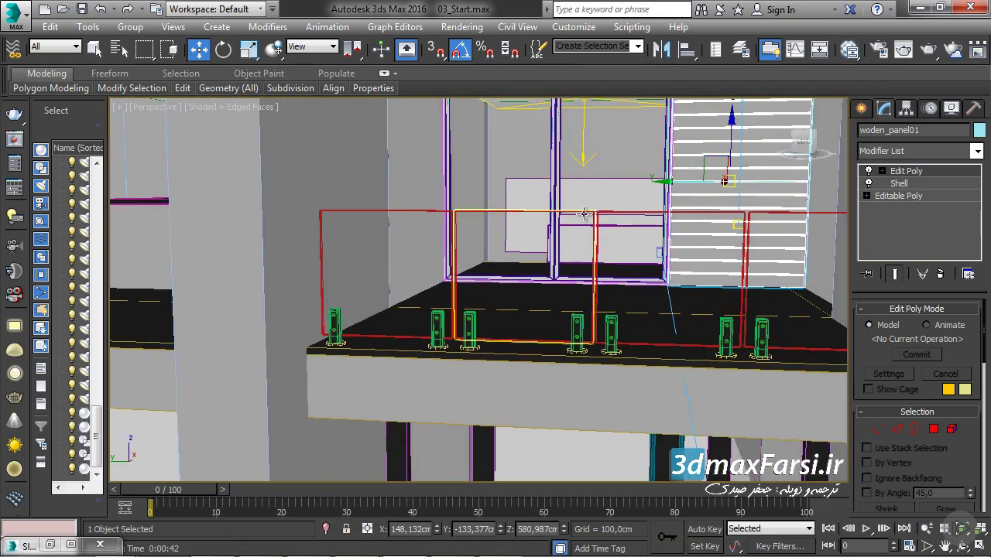
alt+middle_drag(584, 214, 697, 255)
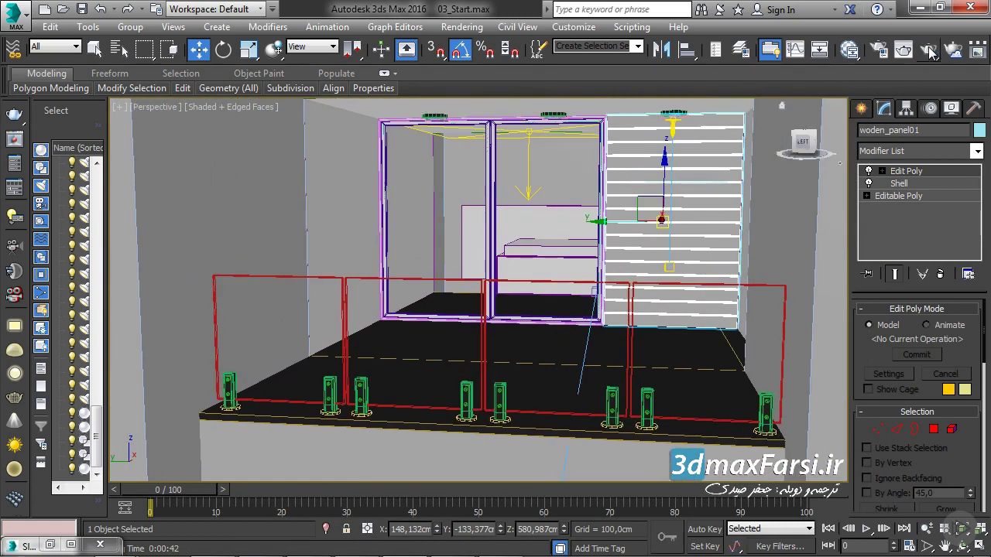
click(929, 51)
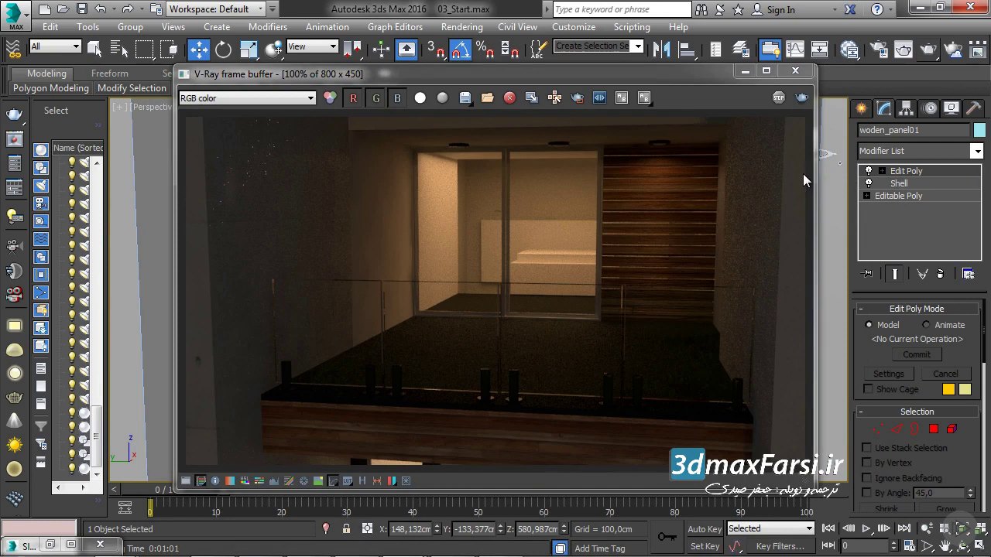
click(794, 70)
scroll(583, 257, down, 3)
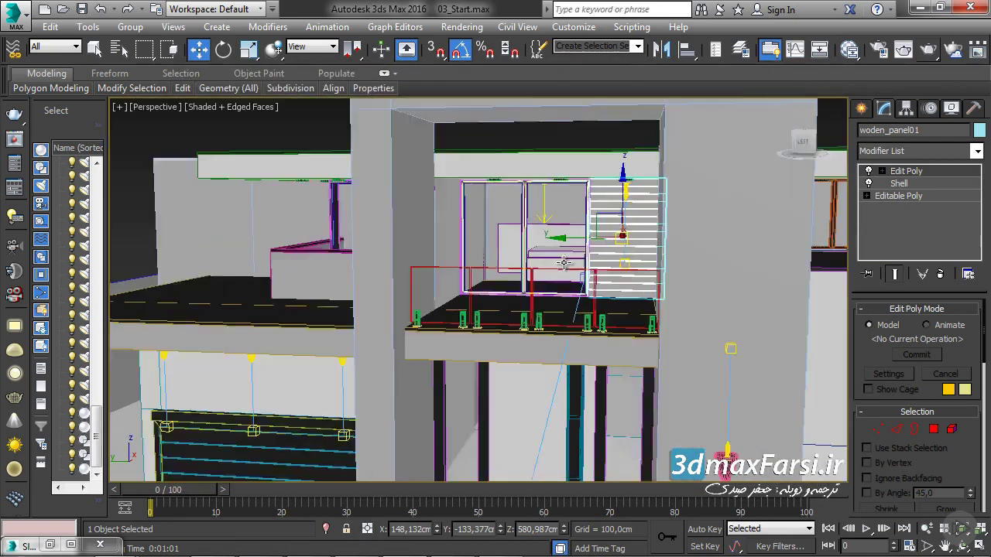
scroll(542, 271, down, 2)
scroll(496, 291, down, 2)
scroll(480, 297, down, 1)
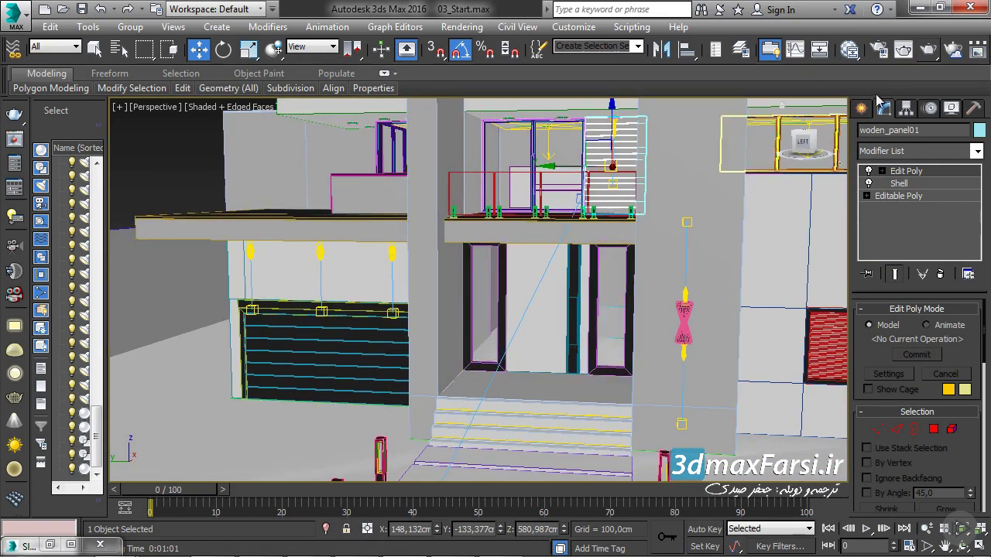
- Copy the Glass VRayMtl node and name the copy Frosted Glass
click(849, 49)
scroll(468, 237, down, 2)
scroll(449, 263, down, 2)
scroll(425, 294, down, 2)
scroll(424, 301, up, 2)
scroll(426, 267, up, 2)
scroll(425, 259, up, 2)
scroll(426, 260, up, 1)
scroll(426, 256, up, 1)
scroll(427, 251, up, 1)
scroll(428, 248, up, 1)
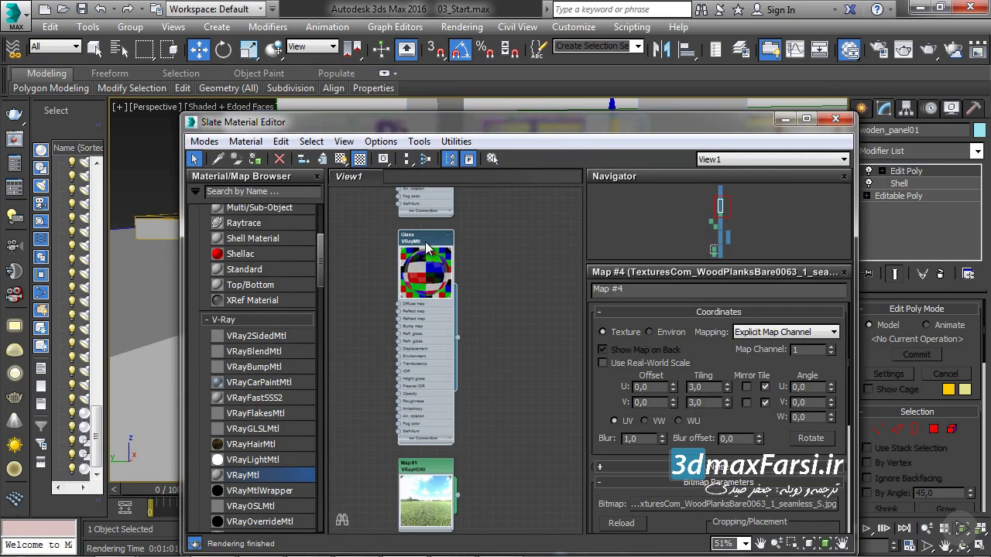
shift+drag(424, 246, 532, 248)
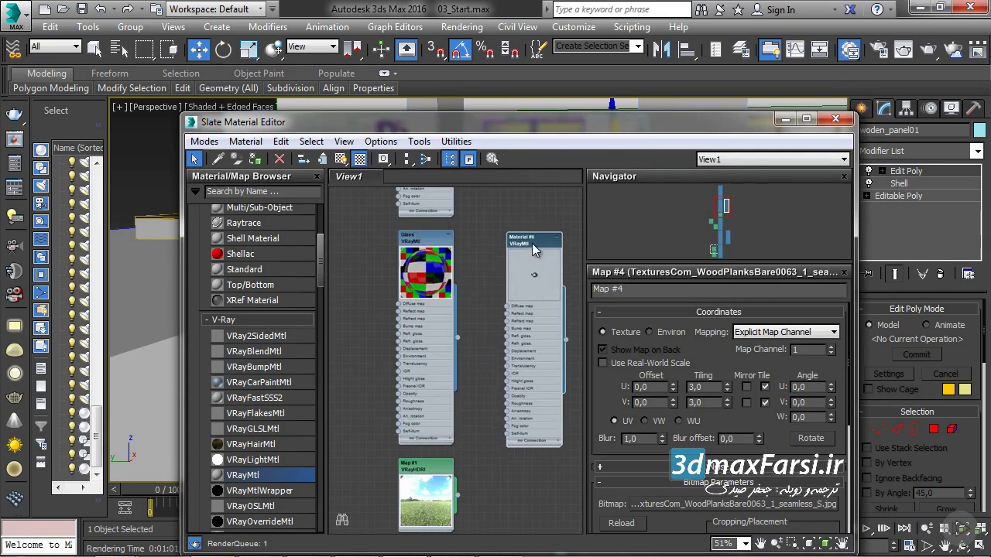
double_click(532, 246)
text(Frosted Glass)
key(Return)
- Lower Frosted Glass's refraction glossiness from 1.0 to 0.5
middle_drag(526, 340, 449, 342)
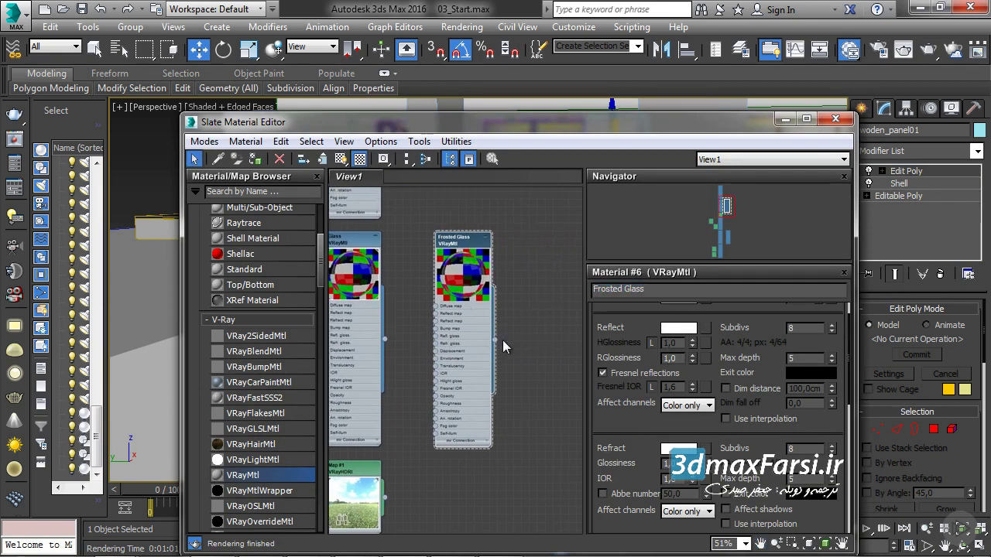
scroll(617, 434, down, 2)
scroll(627, 410, down, 2)
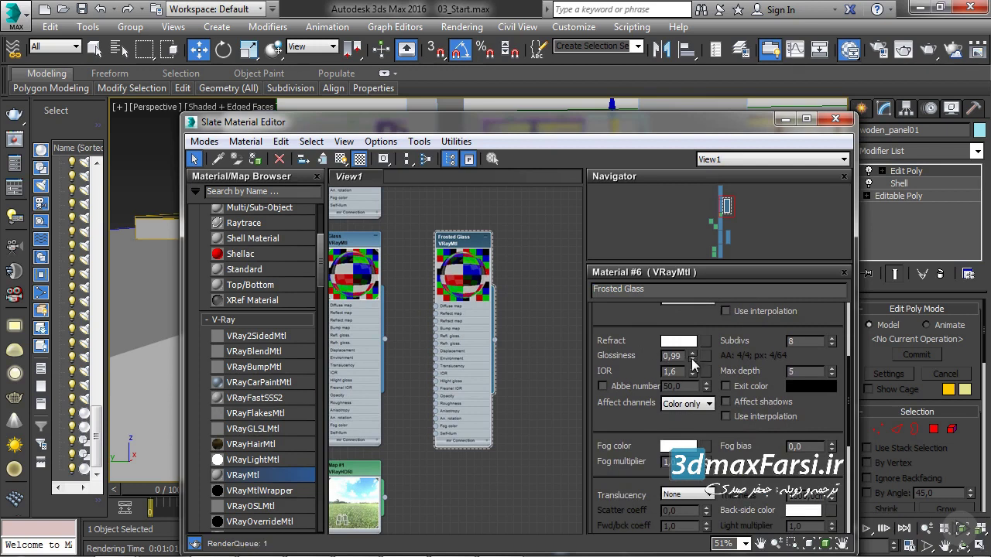
drag(693, 364, 690, 388)
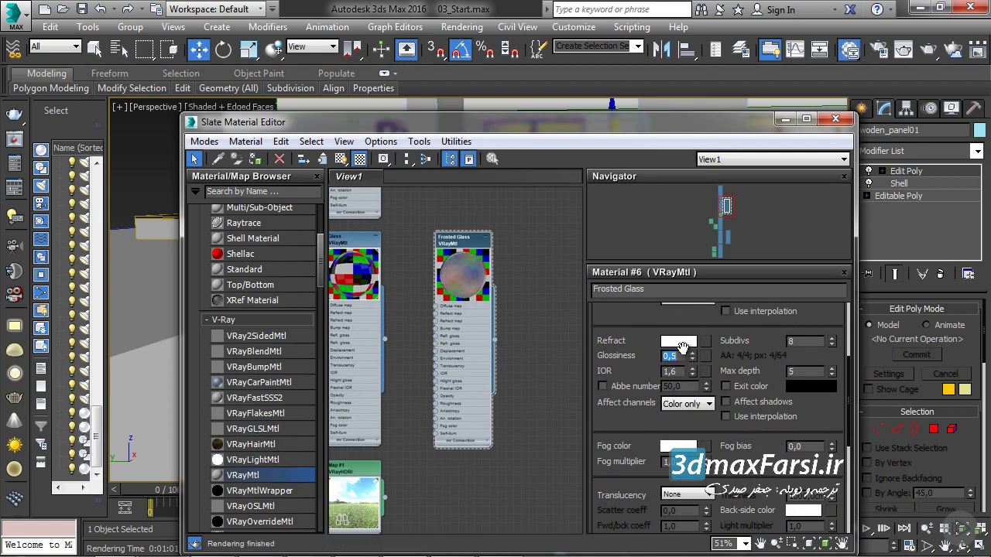
click(785, 119)
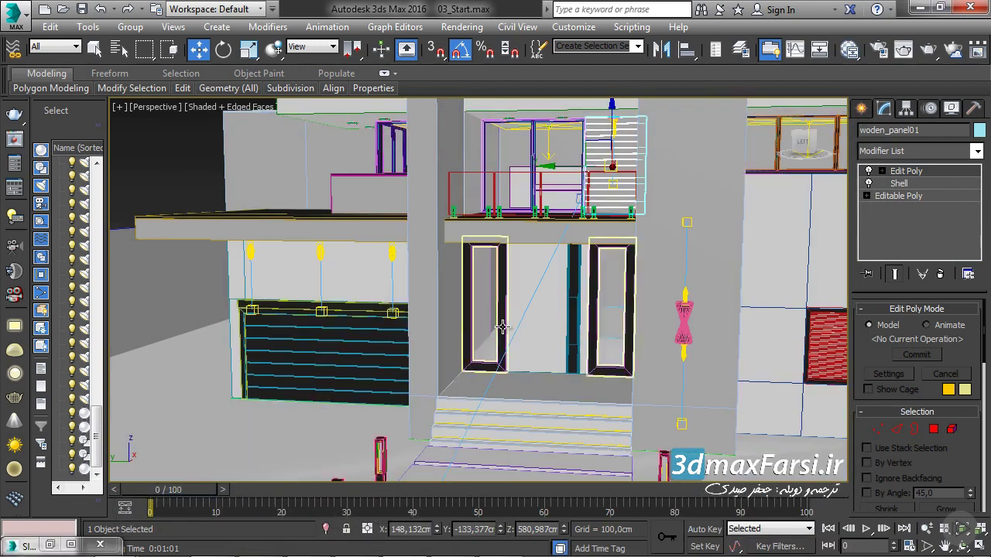
- Assign the Frosted Glass material to both front door glass panes
click(492, 323)
scroll(445, 350, up, 3)
scroll(445, 350, up, 3)
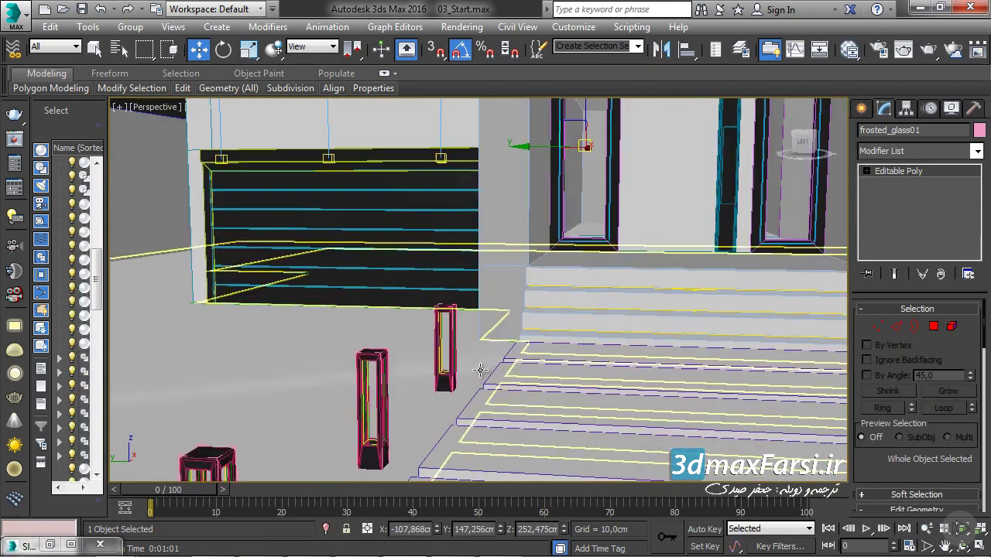
ctrl+click(445, 350)
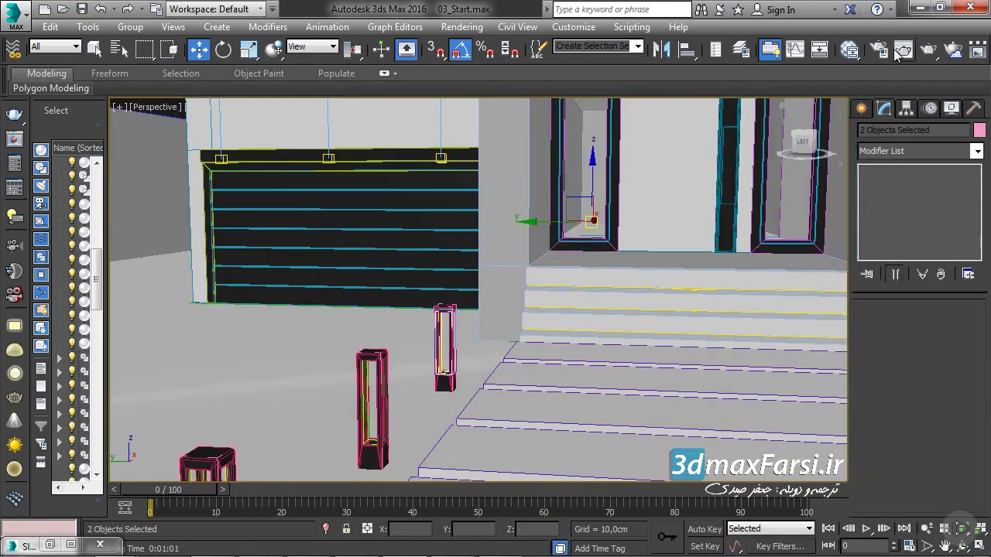
click(851, 51)
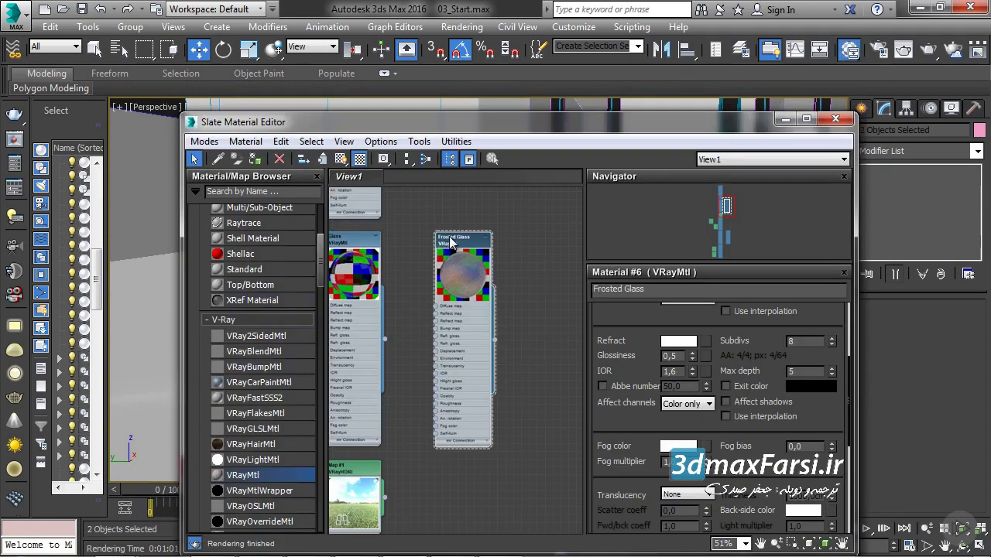
click(256, 159)
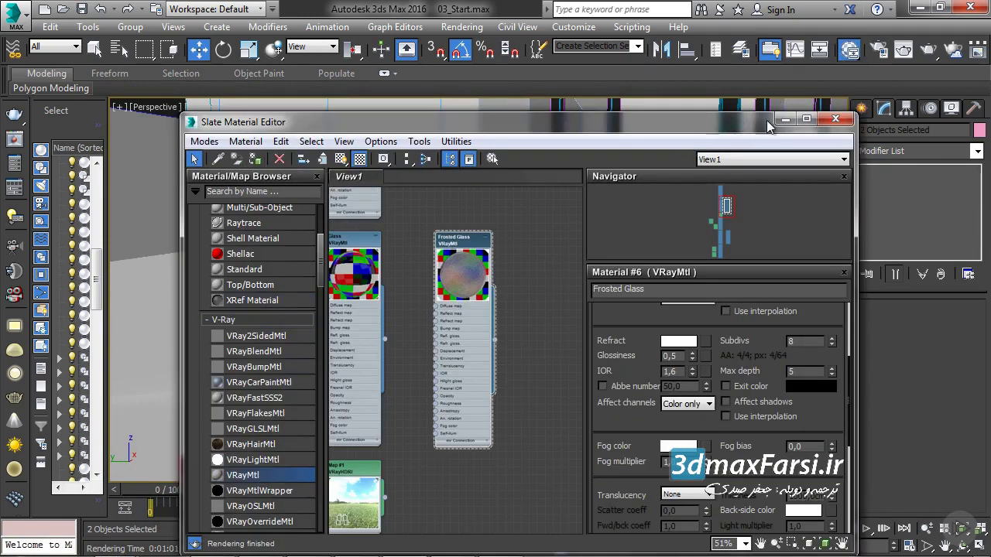
click(784, 119)
- Select the glass of the standing lights beside the steps and centre the entrance doors in view
scroll(580, 279, down, 2)
scroll(580, 280, down, 2)
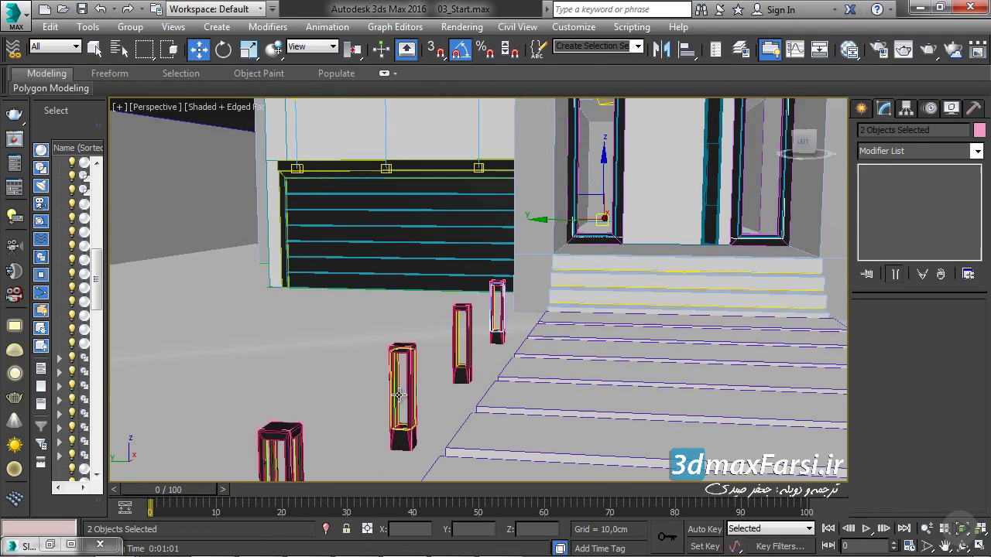
click(464, 325)
scroll(464, 326, up, 3)
scroll(464, 328, up, 2)
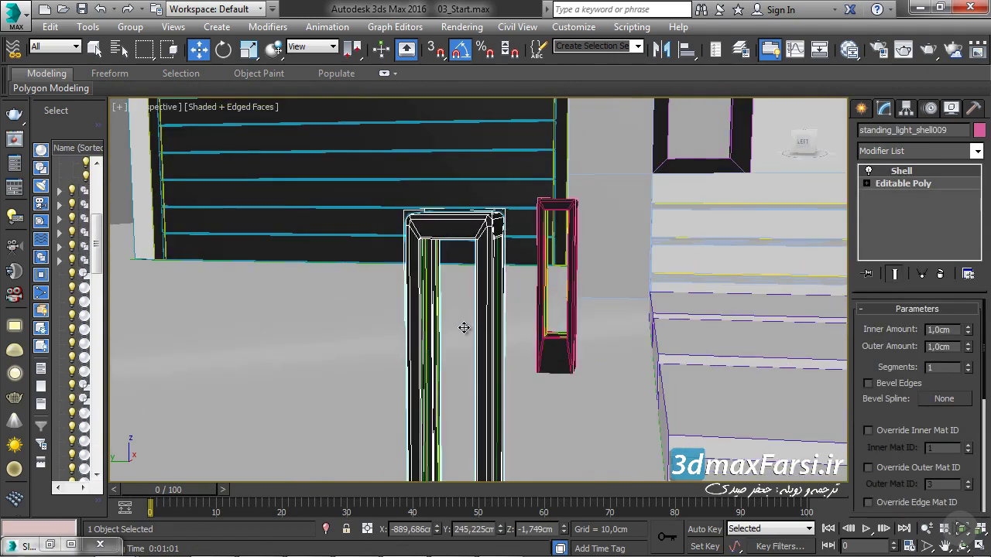
click(463, 327)
scroll(464, 328, down, 3)
key(ctrl+q)
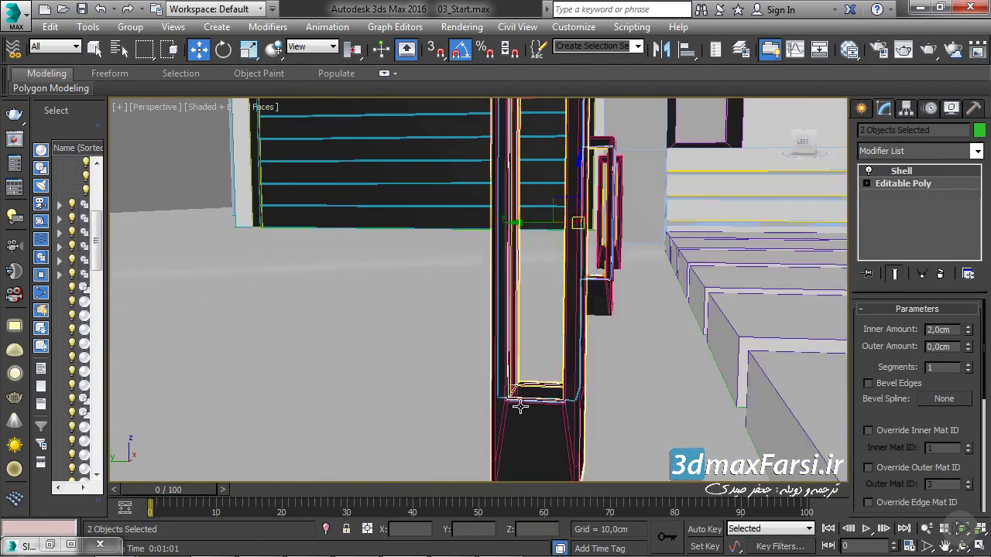
drag(805, 143, 824, 144)
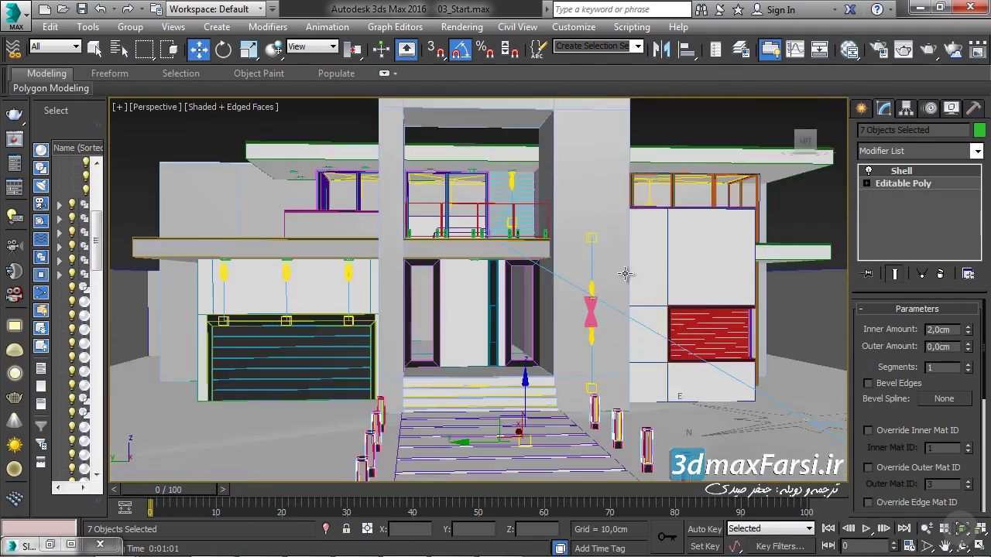
scroll(603, 292, up, 3)
scroll(511, 341, up, 3)
middle_drag(513, 338, 645, 204)
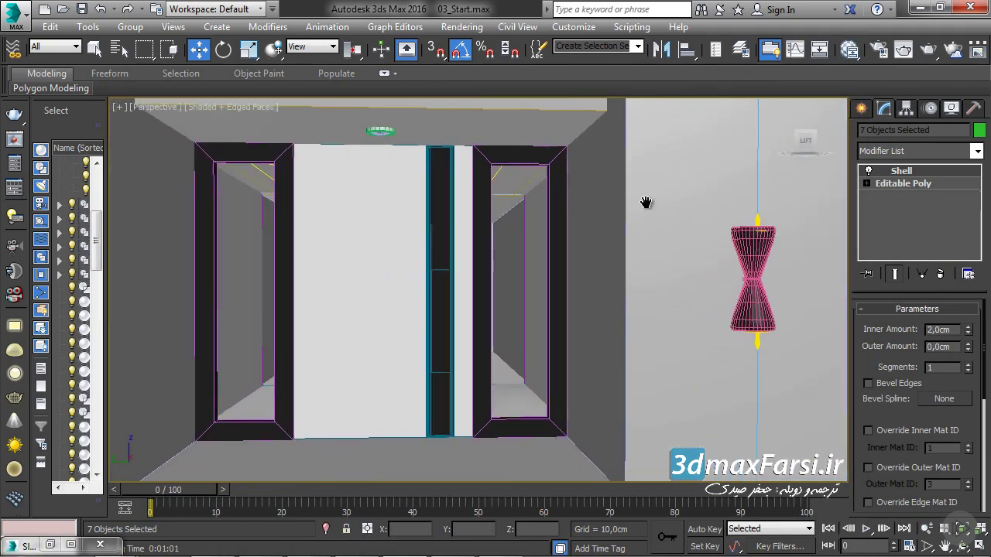
- Test-render the entrance close-up with V-Ray to check the frosted door panes
click(924, 51)
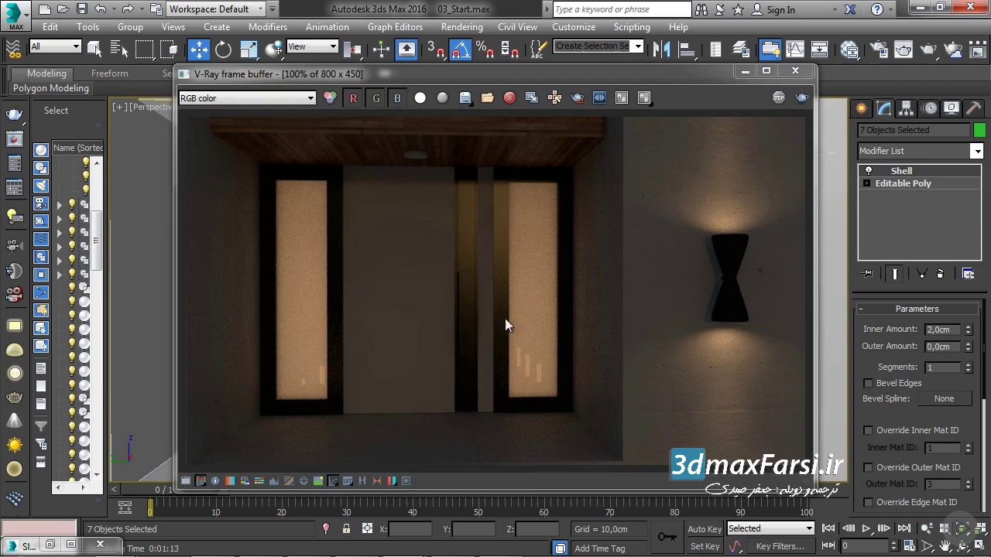
click(794, 70)
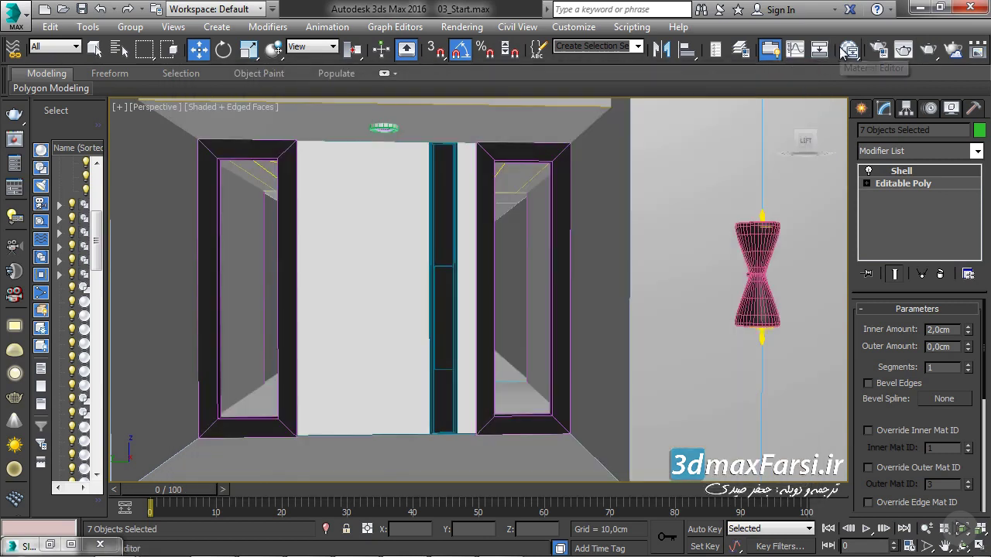
click(846, 50)
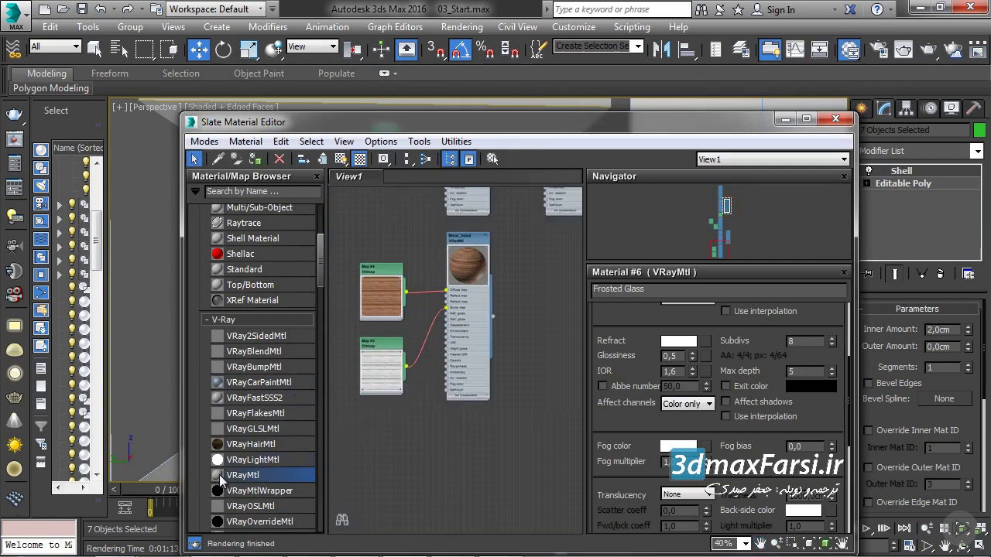
- Add a new VRayMtl to View1 and name it Fine Wood
drag(468, 427, 452, 428)
double_click(464, 426)
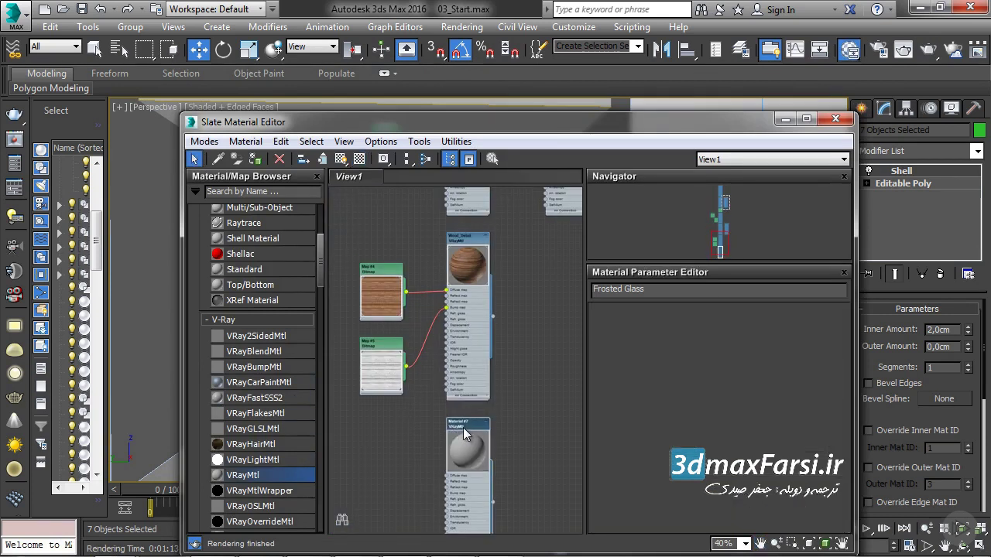
double_click(653, 292)
text(Fine Wood)
key(Return)
middle_drag(418, 465, 447, 319)
scroll(447, 319, up, 1)
- Wire a wood texture Bitmap into Fine Wood's Diffuse map
drag(479, 302, 426, 308)
click(318, 28)
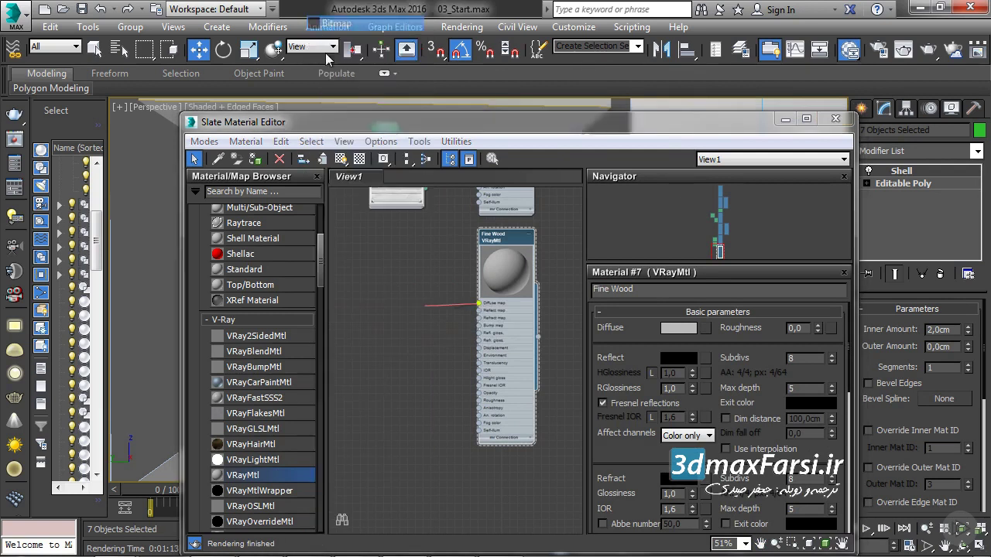
click(217, 236)
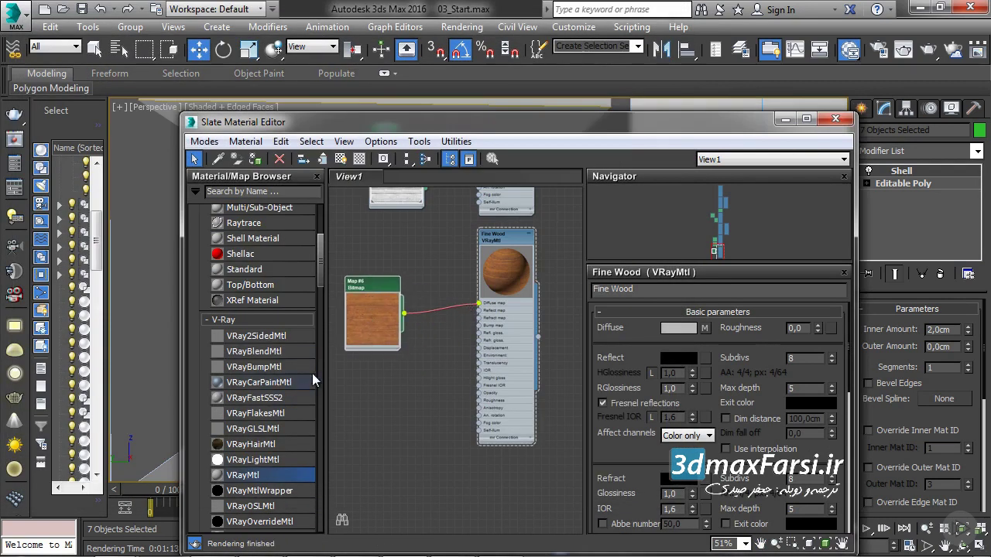
drag(317, 272, 322, 334)
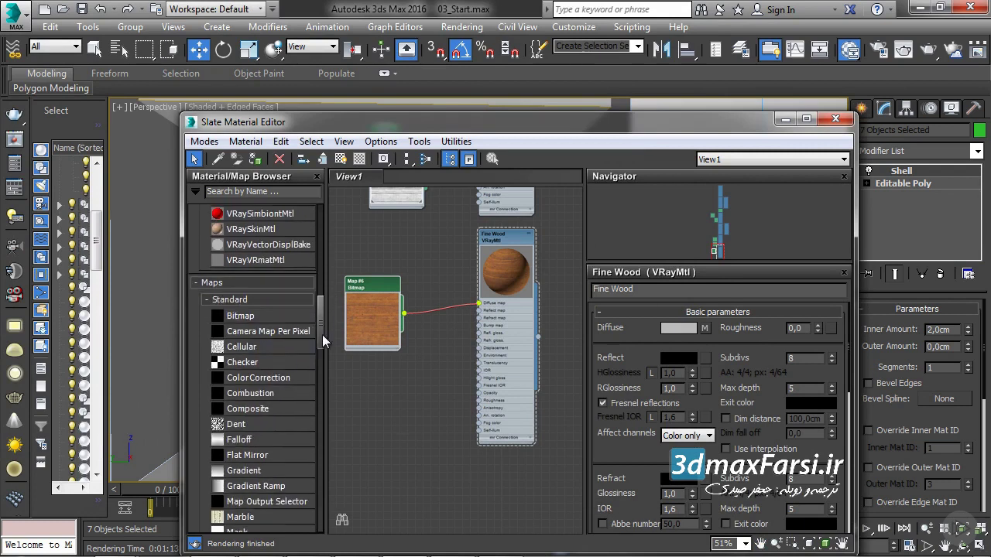
- Add a Color Correction map between the wood bitmap and Fine Wood's bump input
drag(231, 380, 391, 378)
drag(379, 284, 355, 273)
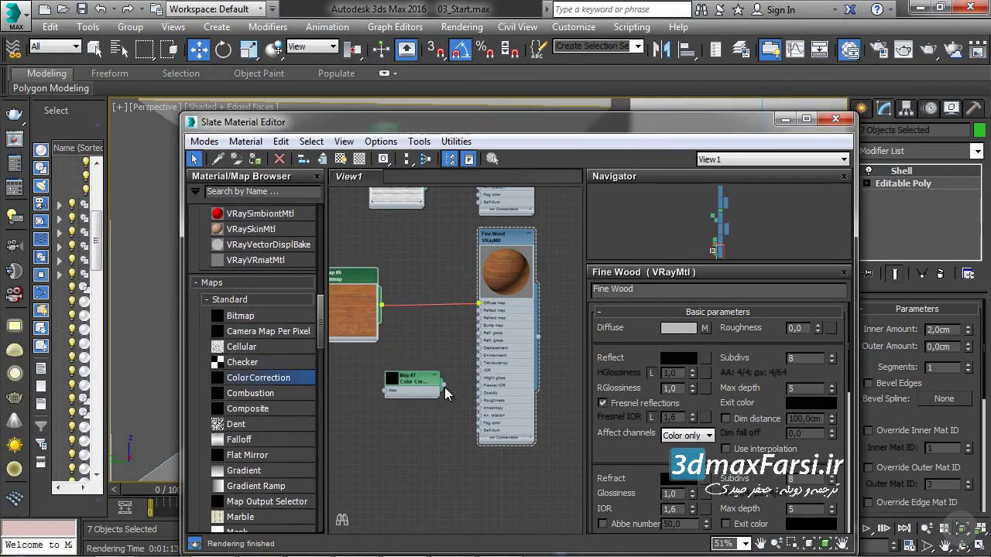
drag(470, 336, 470, 335)
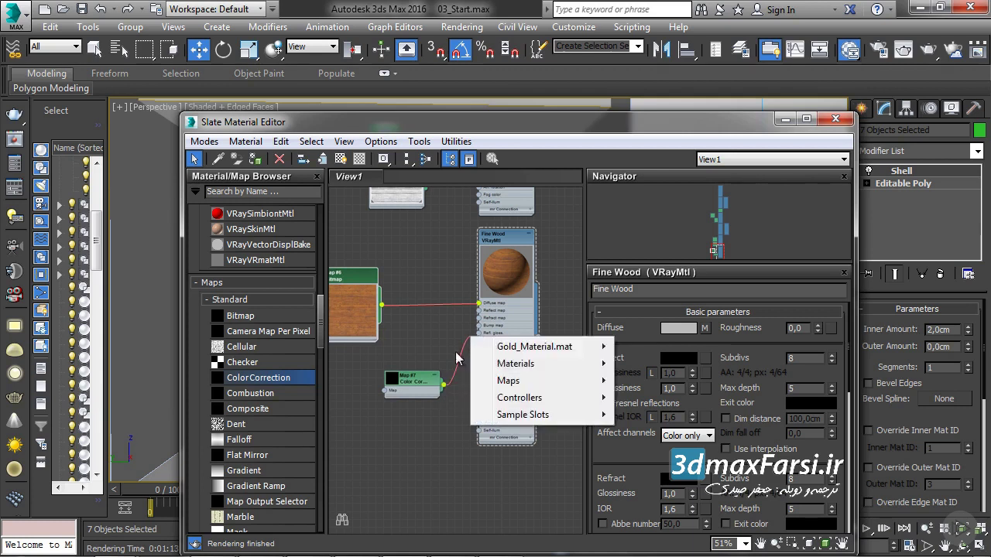
click(430, 395)
drag(444, 384, 470, 329)
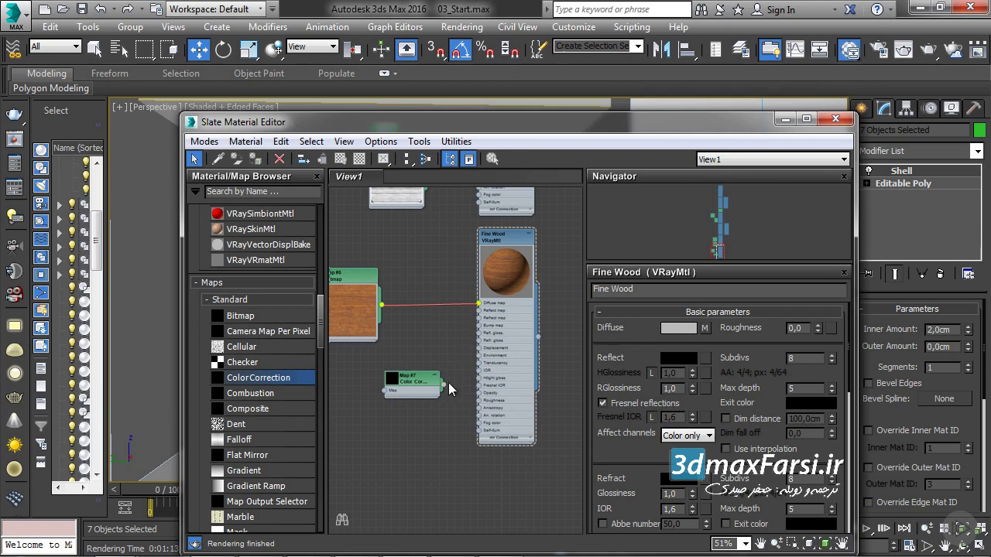
drag(470, 370, 478, 326)
drag(380, 304, 385, 390)
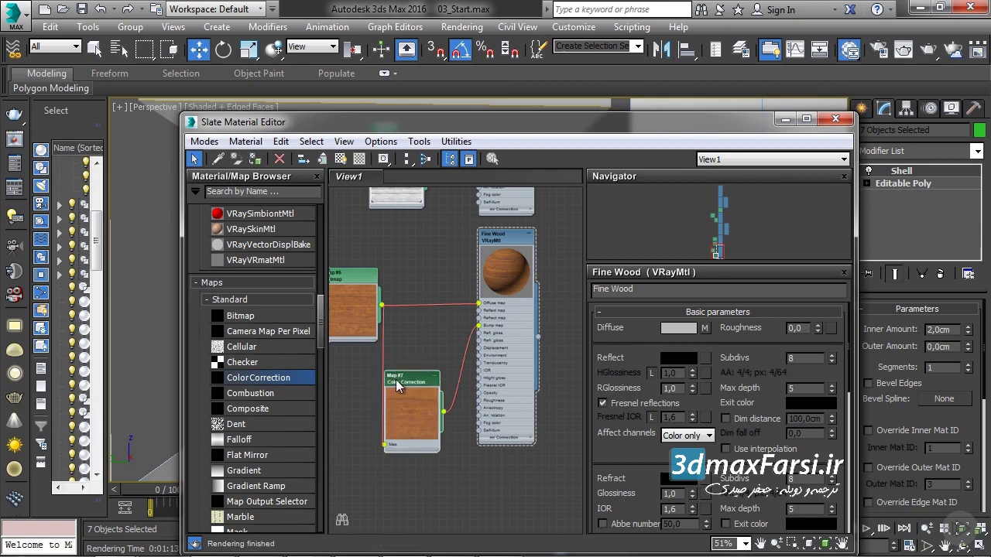
- Make the Color Correction map monochrome and raise its brightness and contrast
double_click(396, 379)
click(601, 382)
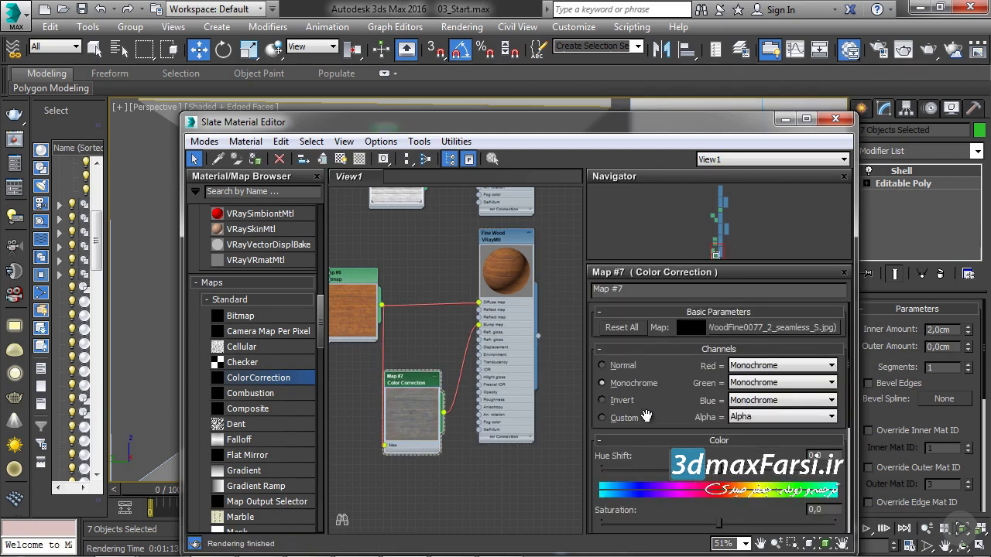
scroll(669, 369, down, 5)
drag(720, 509, 751, 509)
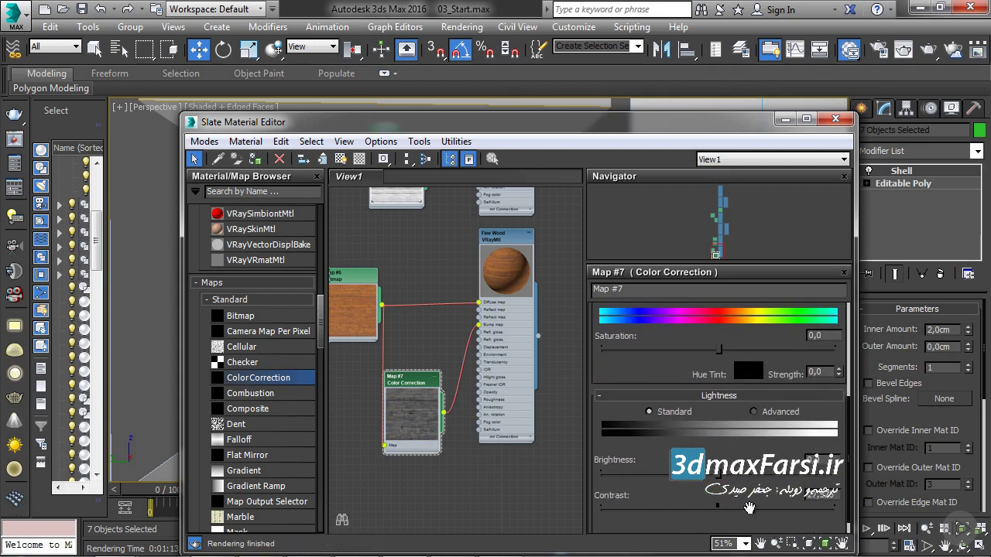
drag(723, 475, 735, 483)
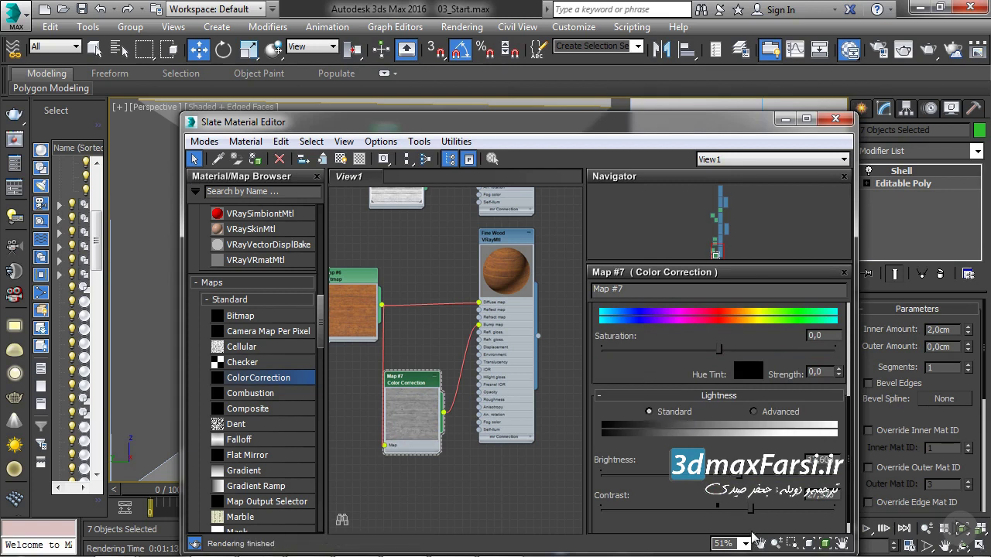
mouse_move(751, 508)
drag(753, 508, 759, 509)
double_click(503, 237)
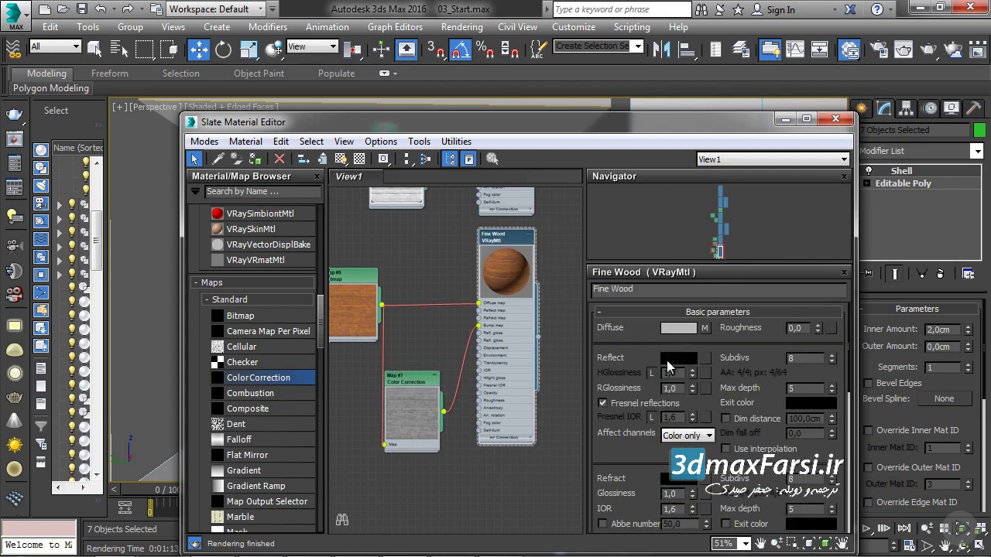
- Give Fine Wood a mid-grey (117) reflection colour with 0,7 reflection glossiness
click(673, 356)
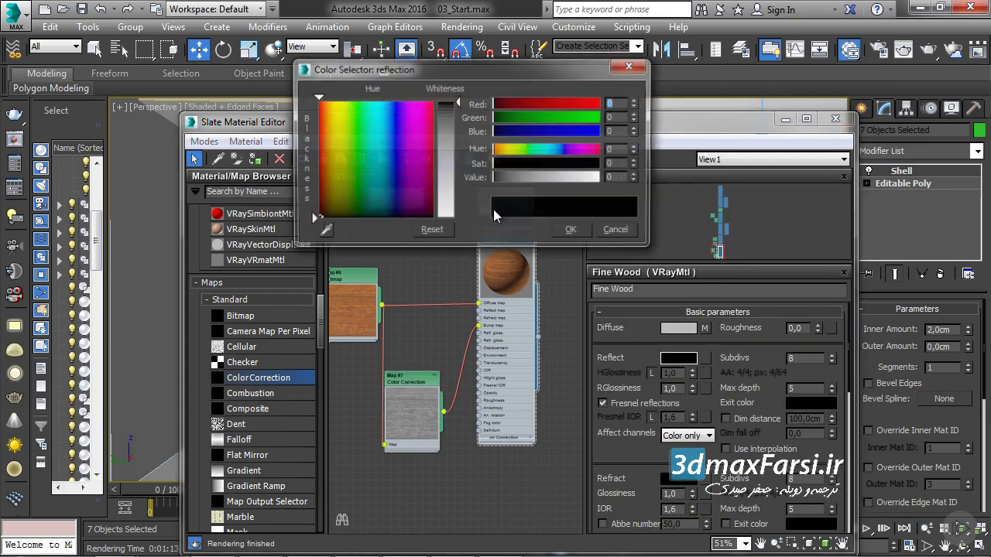
drag(439, 154, 456, 156)
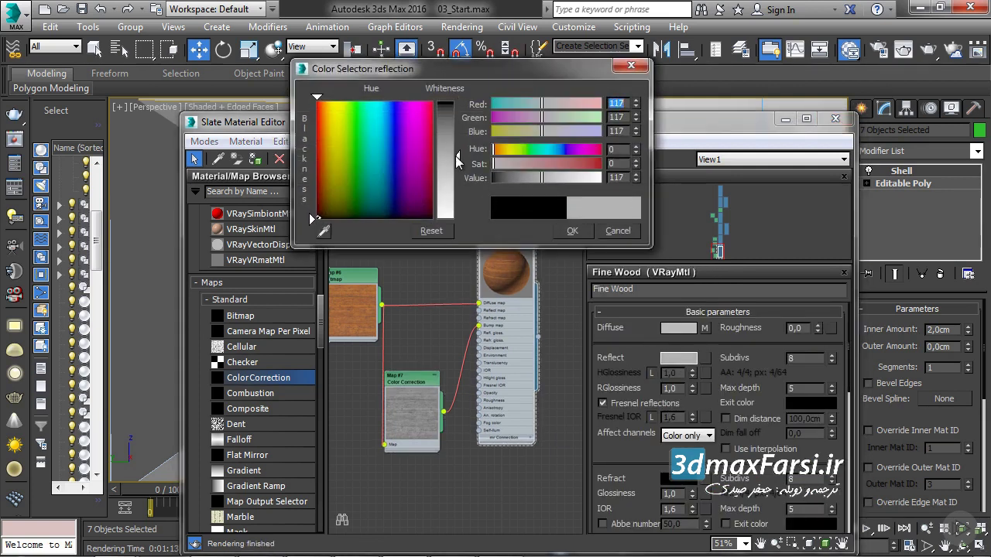
click(563, 236)
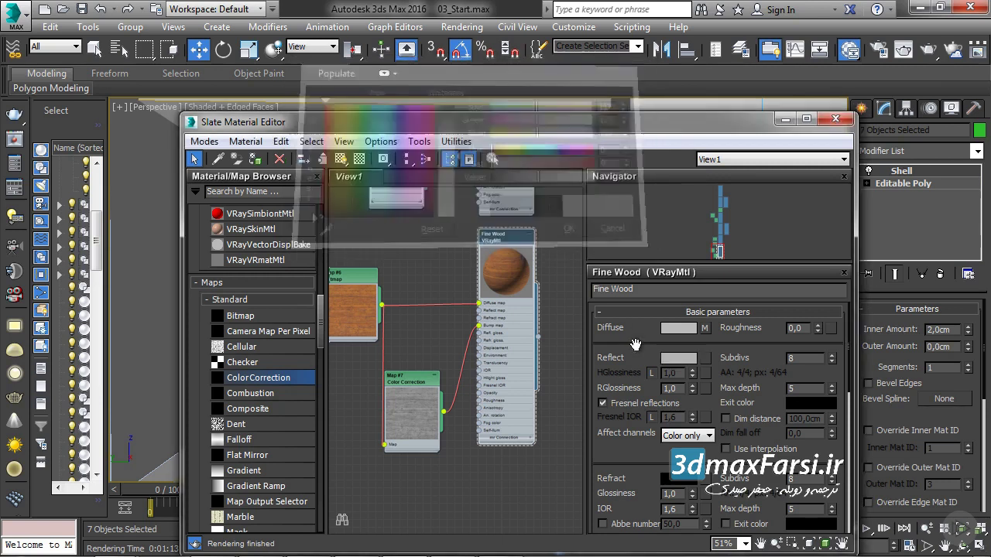
drag(691, 387, 691, 409)
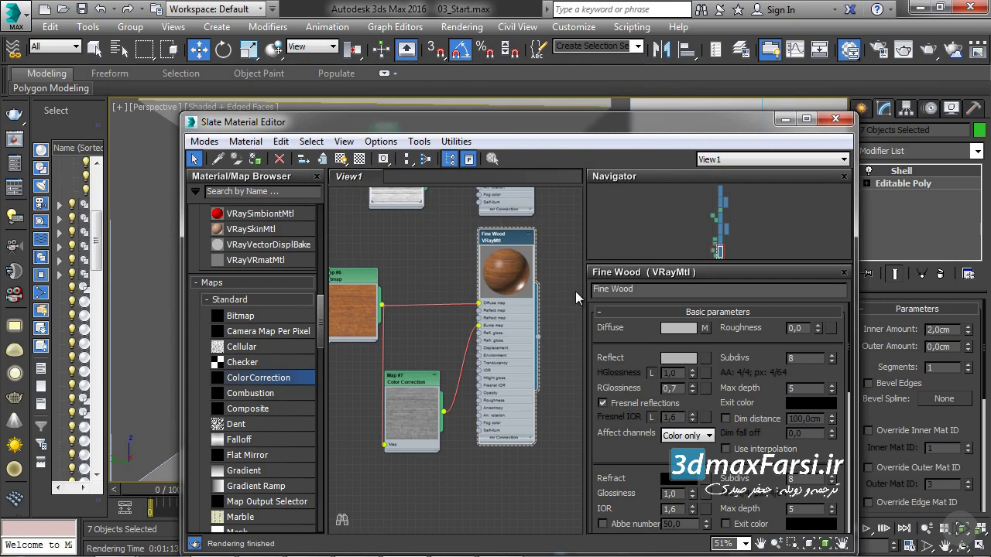
- Set Fine Wood's bump amount to 50 in the Maps rollout
scroll(620, 472, down, 5)
scroll(658, 387, down, 5)
scroll(713, 485, down, 5)
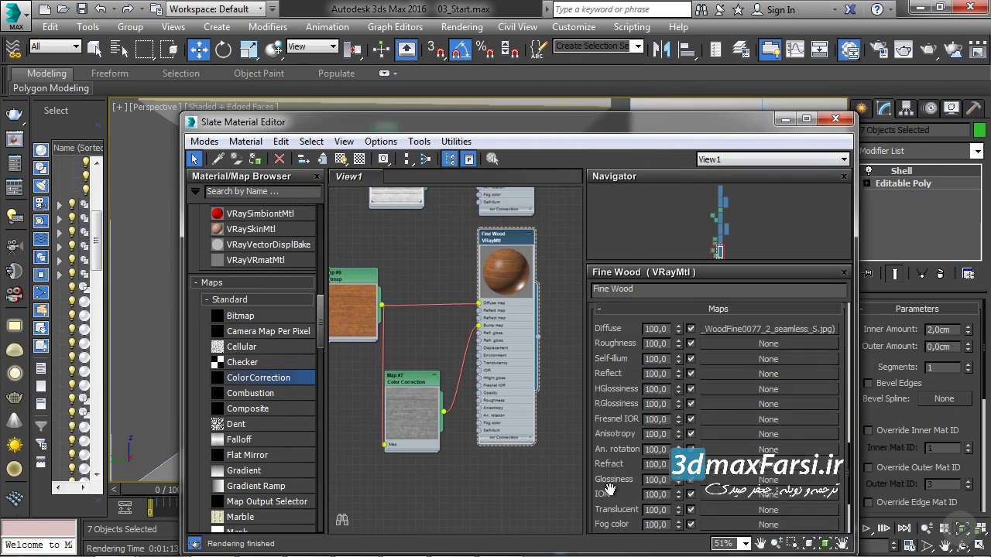
scroll(673, 465, down, 3)
drag(650, 427, 638, 425)
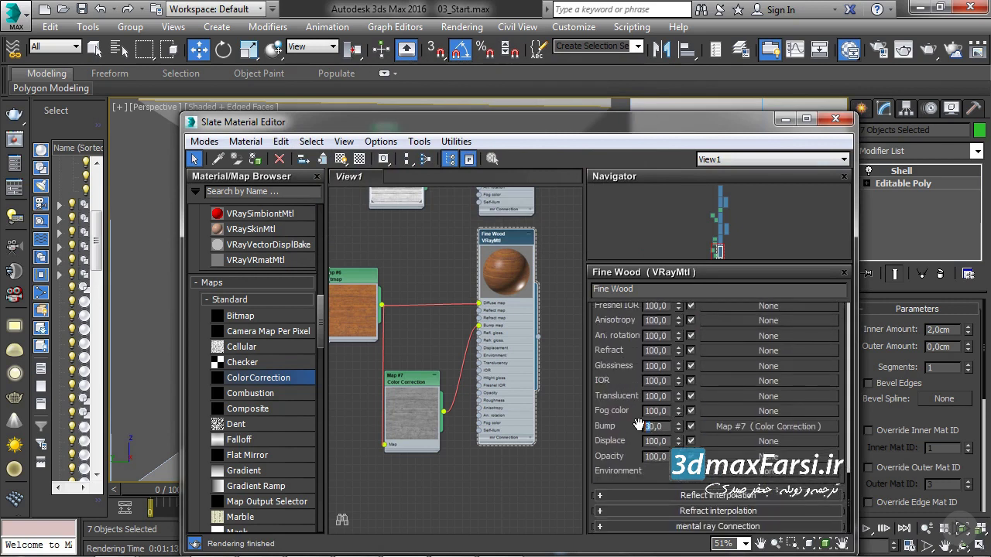
text(5)
key(Return)
drag(623, 160, 617, 350)
- Assign the Fine Wood material to front_door_01
click(380, 210)
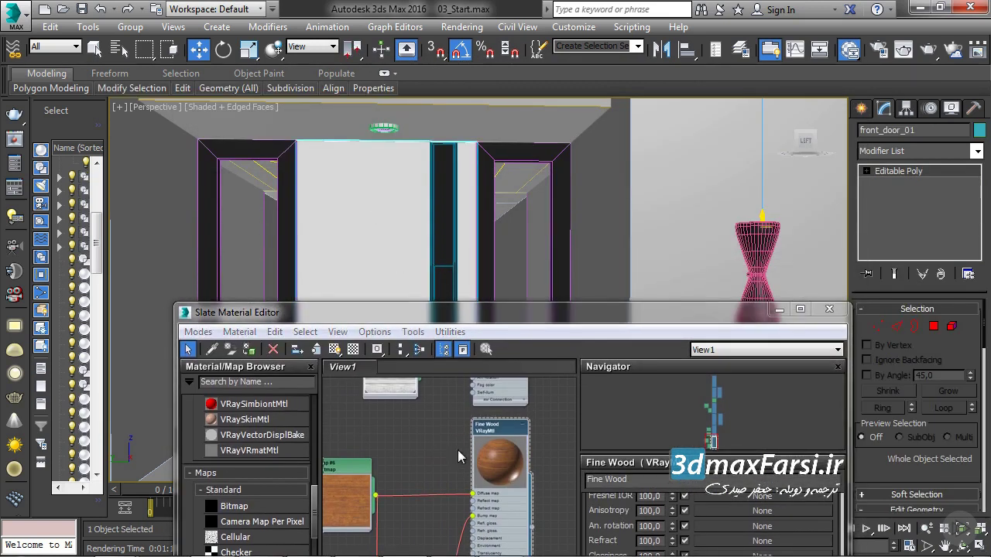
click(248, 349)
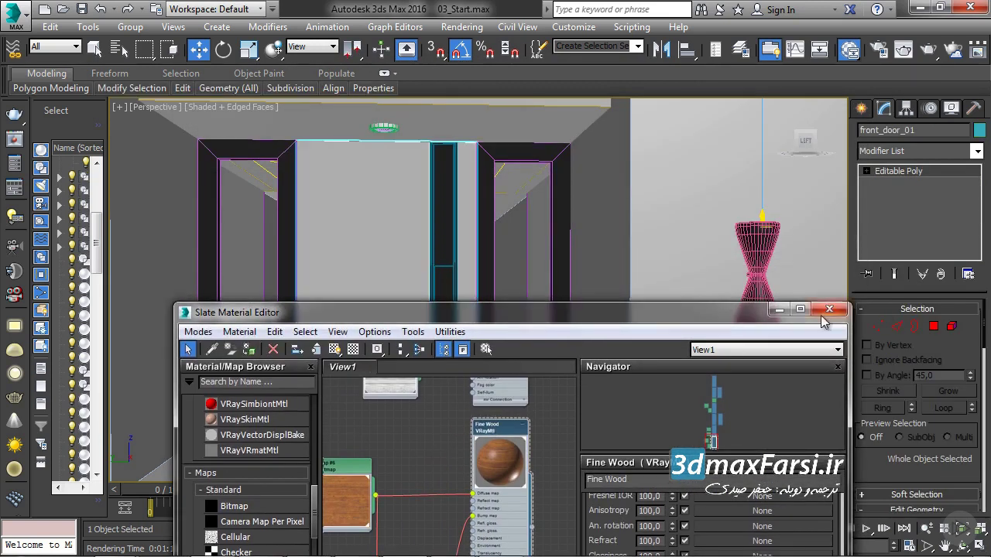
click(780, 309)
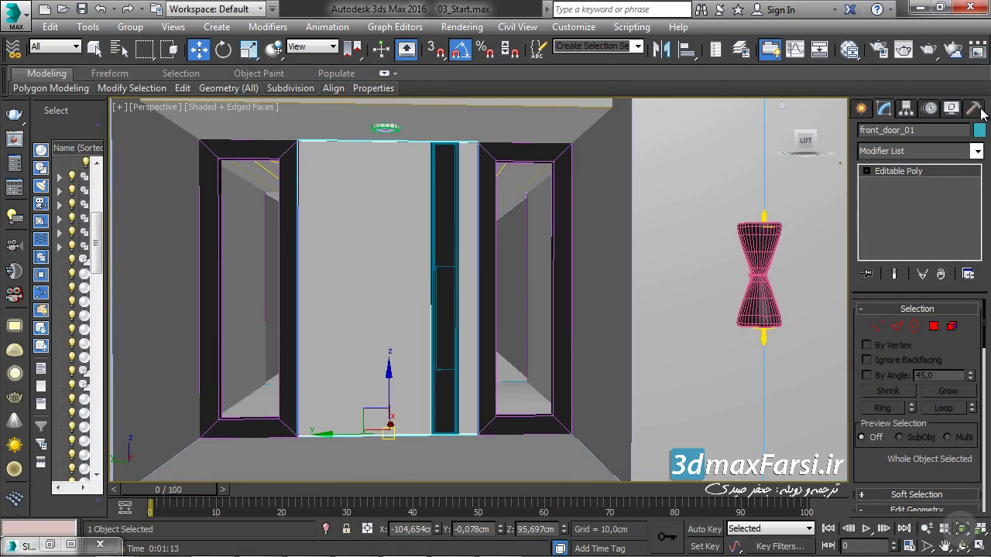
- Test-render the entrance to check the wooden door, then close the frame buffer
click(920, 58)
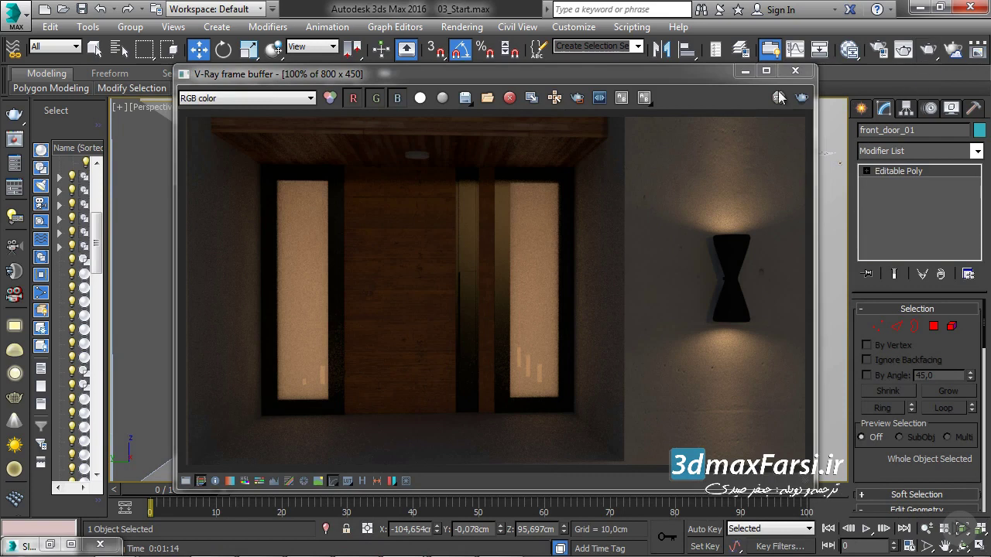
click(793, 74)
scroll(501, 247, down, 1)
scroll(501, 246, down, 3)
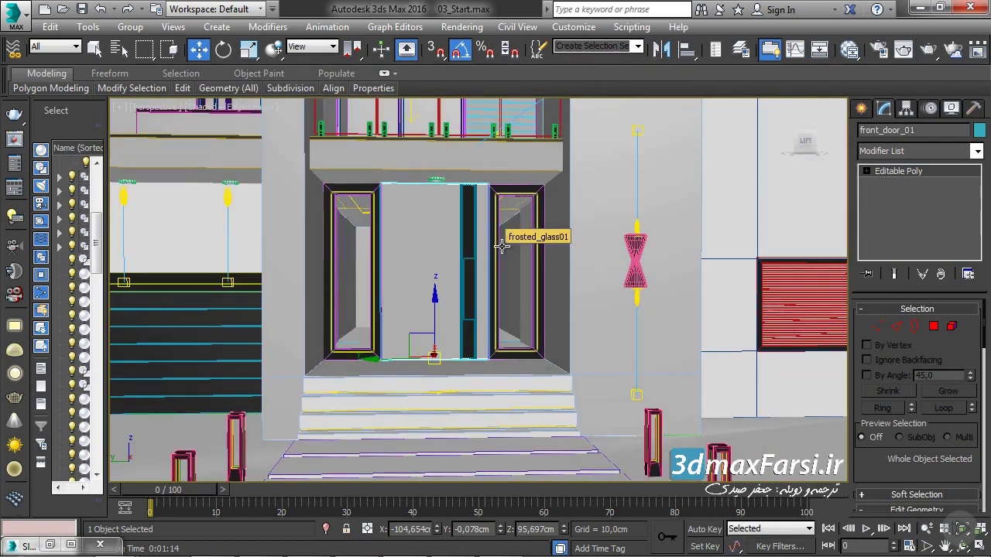
scroll(442, 261, down, 2)
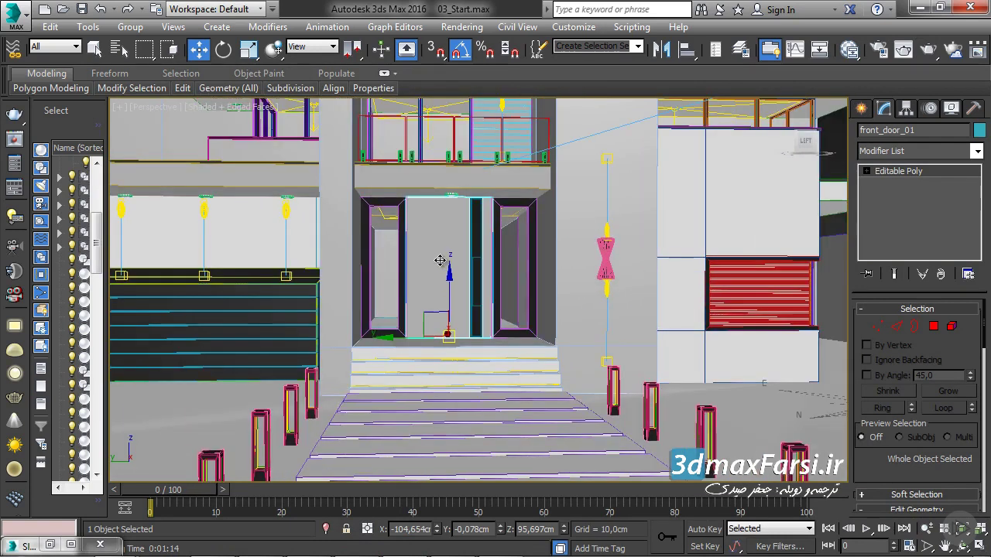